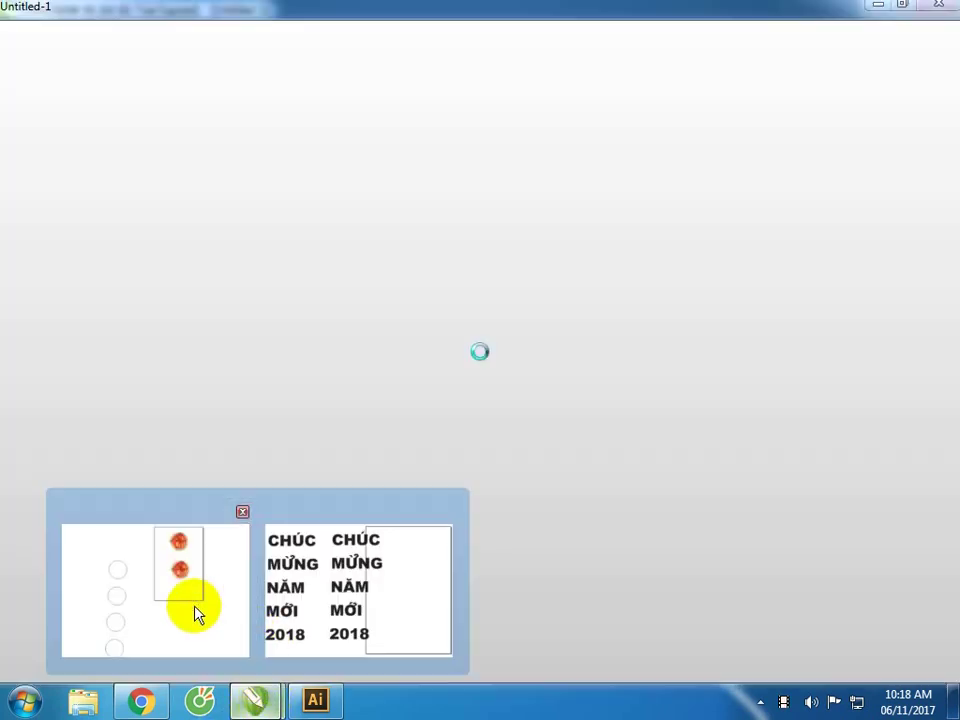
- Draw a 16.087 × 17.216 cm unfilled circle near the top of the page beside CHÚC
{"action": "left_click", "coordinate": [193, 577]}
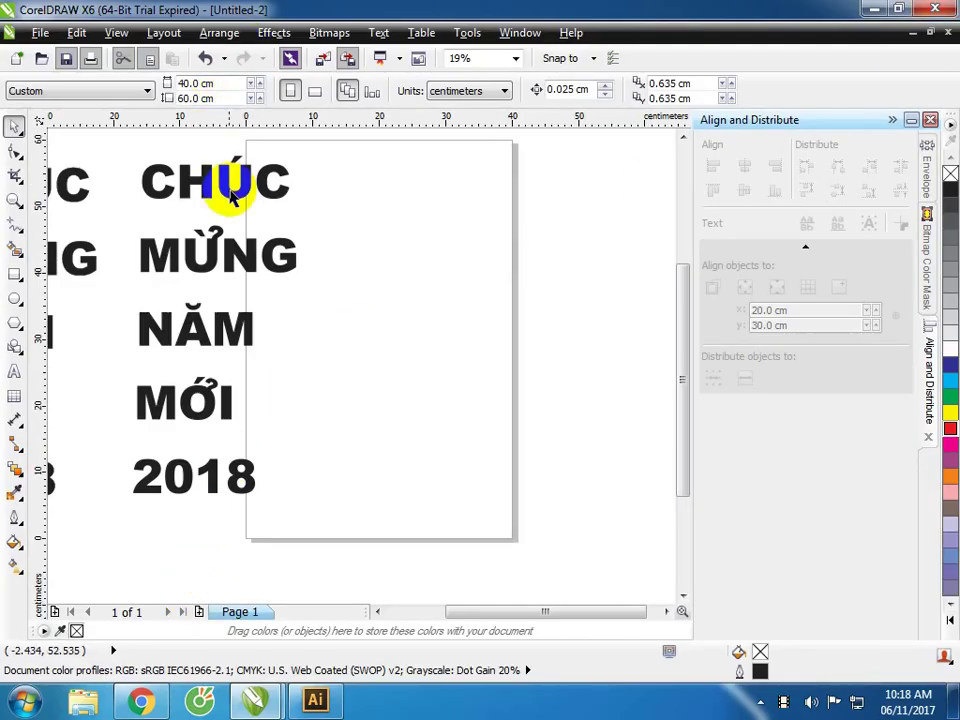
{"action": "left_click", "coordinate": [16, 299]}
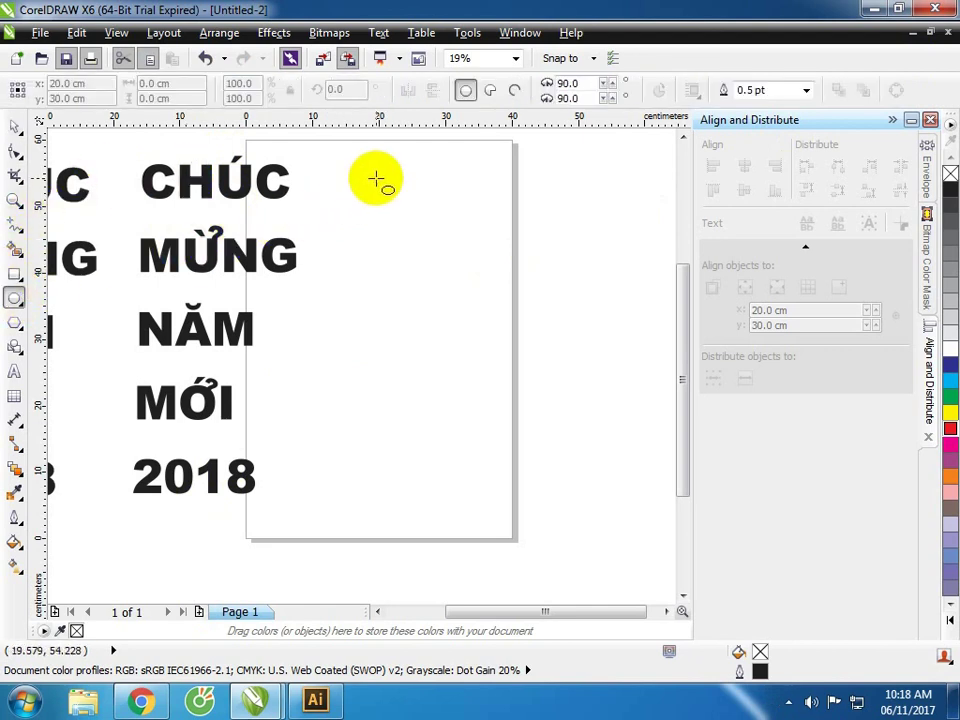
{"action": "left_click_drag", "start_coordinate": [376, 179], "coordinate": [431, 238]}
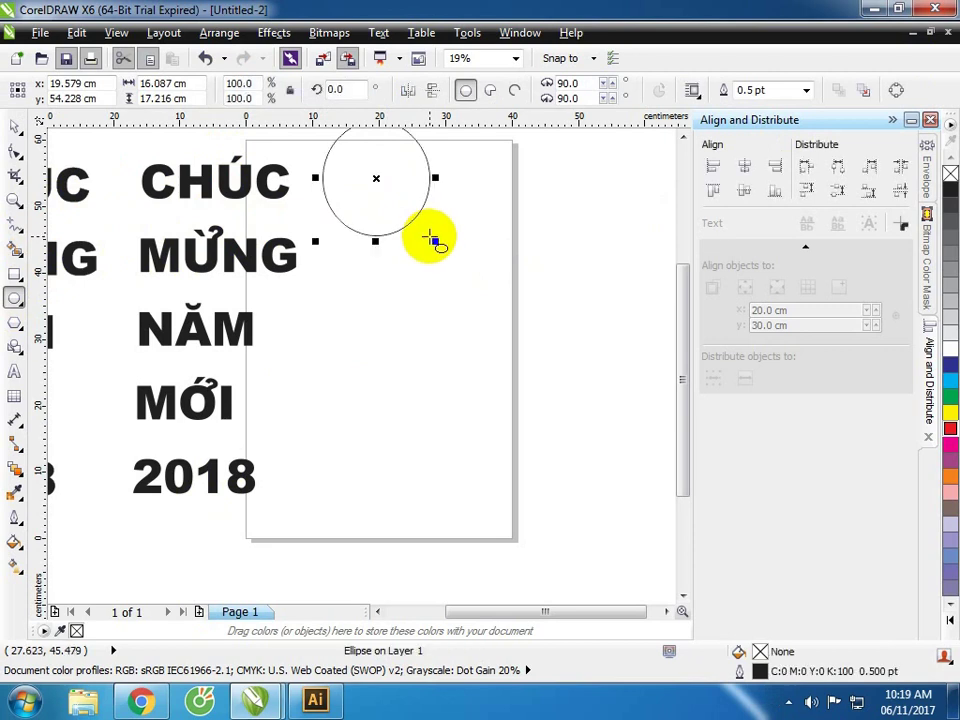
{"action": "left_click", "coordinate": [15, 127]}
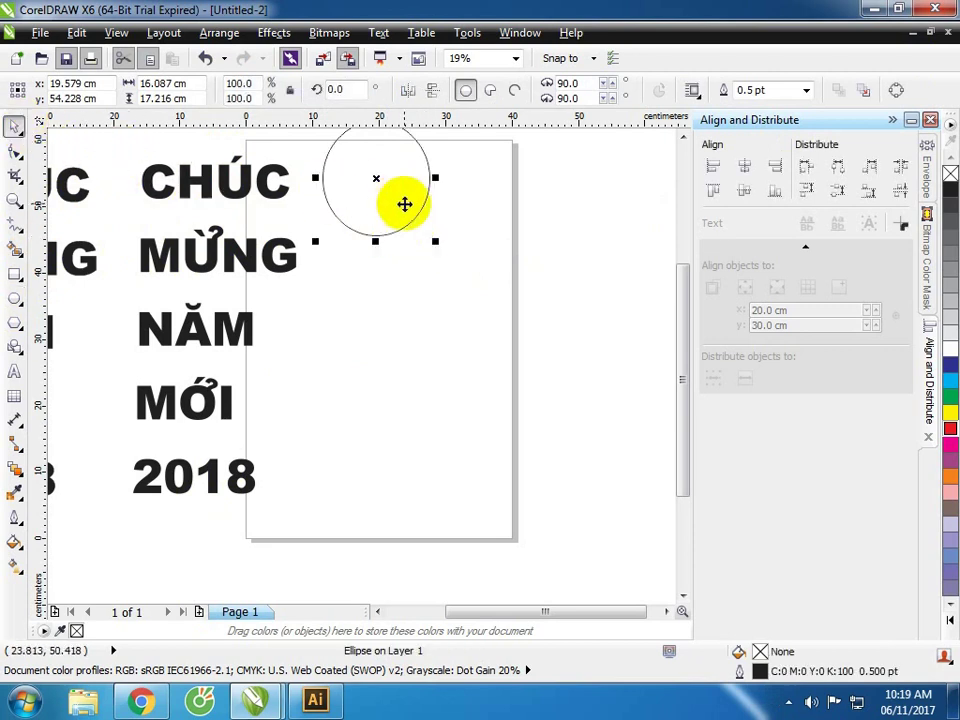
{"action": "left_click_drag", "start_coordinate": [427, 218], "coordinate": [445, 230]}
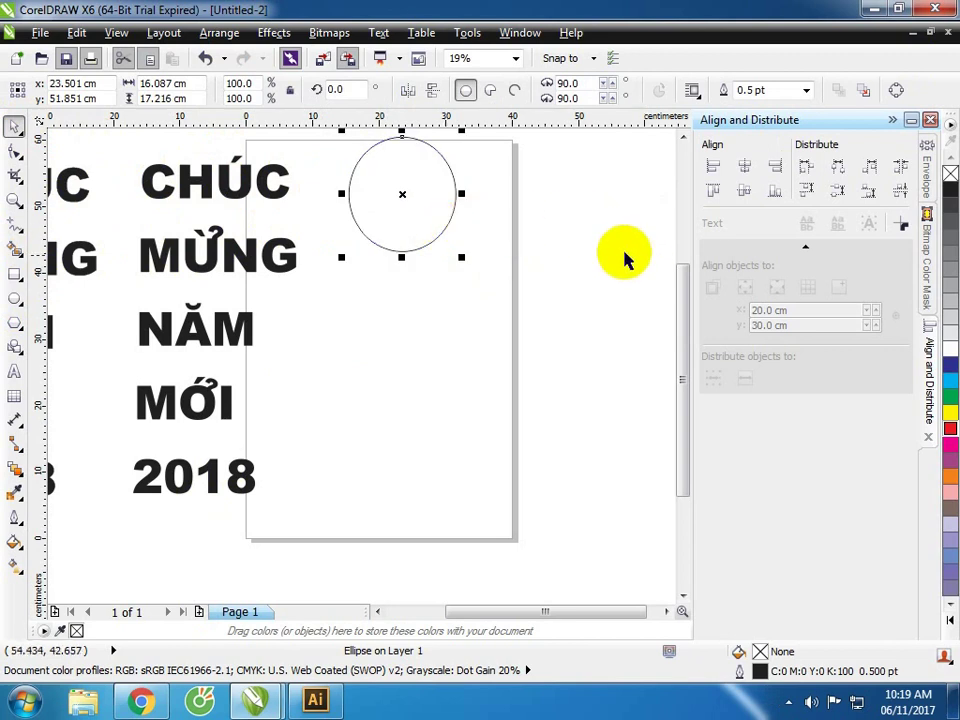
{"action": "left_click", "coordinate": [258, 203]}
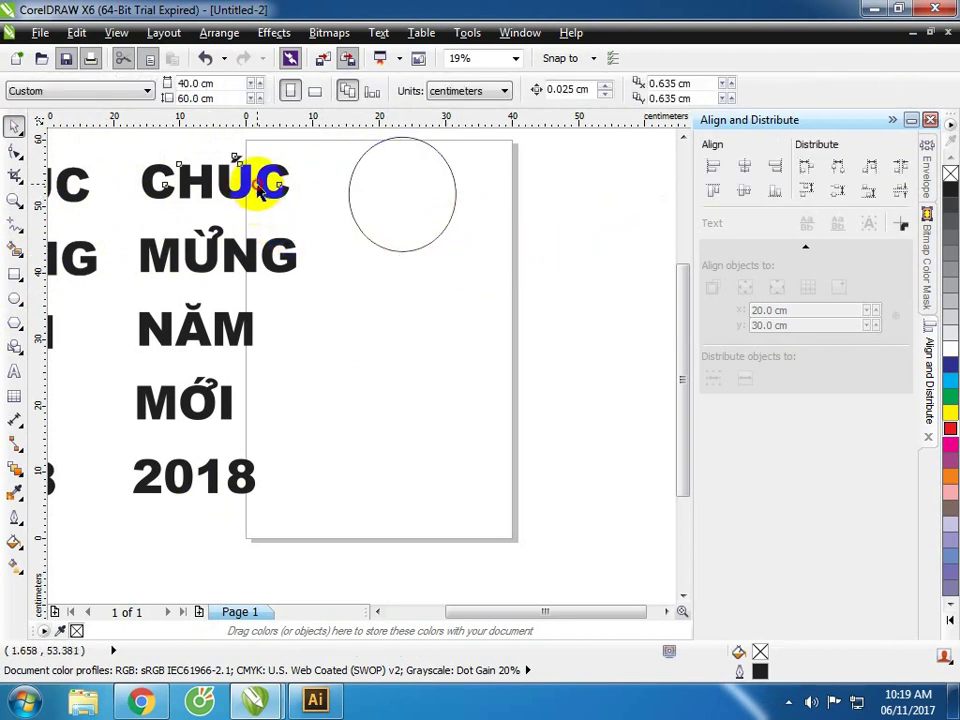
- Apply an Envelope created from the circle to CHÚC, then undo it
{"action": "left_click", "coordinate": [258, 190]}
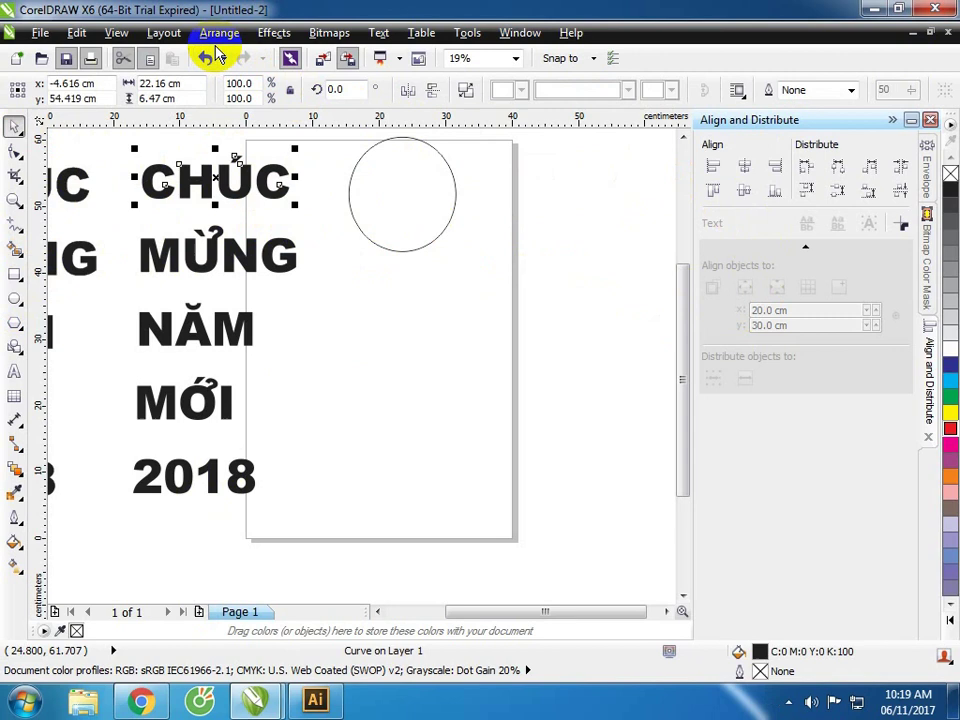
{"action": "left_click", "coordinate": [273, 33]}
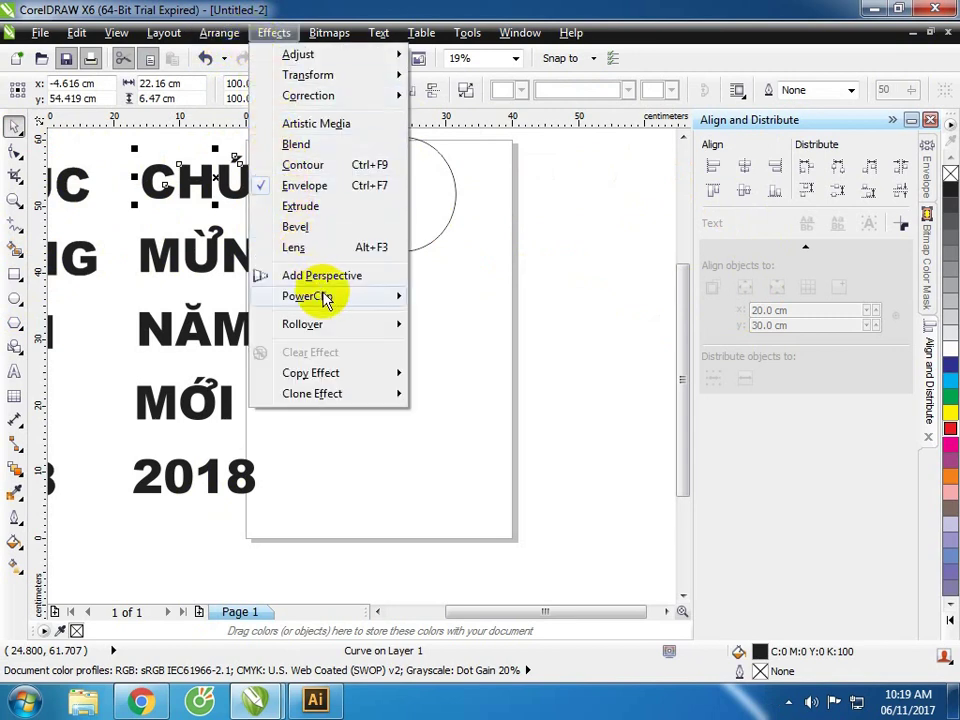
{"action": "left_click", "coordinate": [307, 190]}
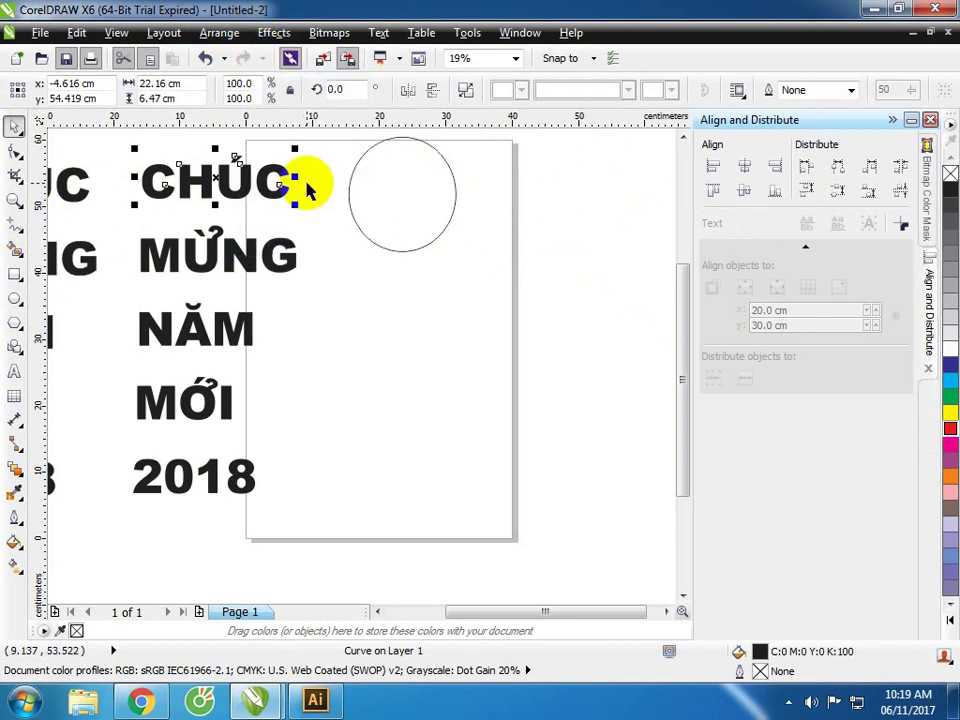
{"action": "left_click", "coordinate": [275, 33]}
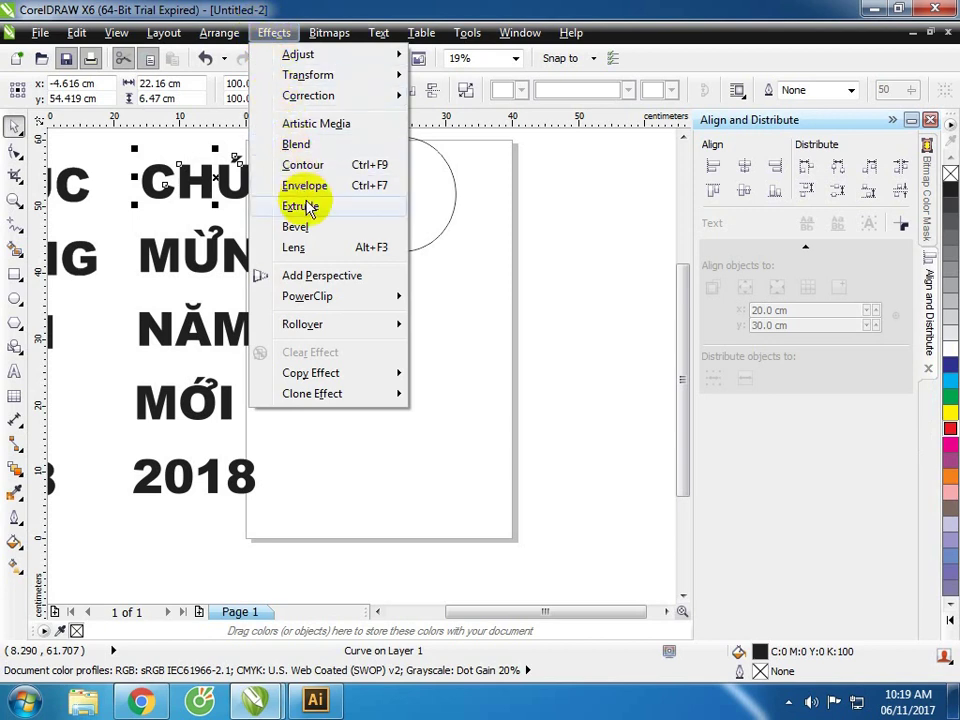
{"action": "left_click", "coordinate": [305, 186]}
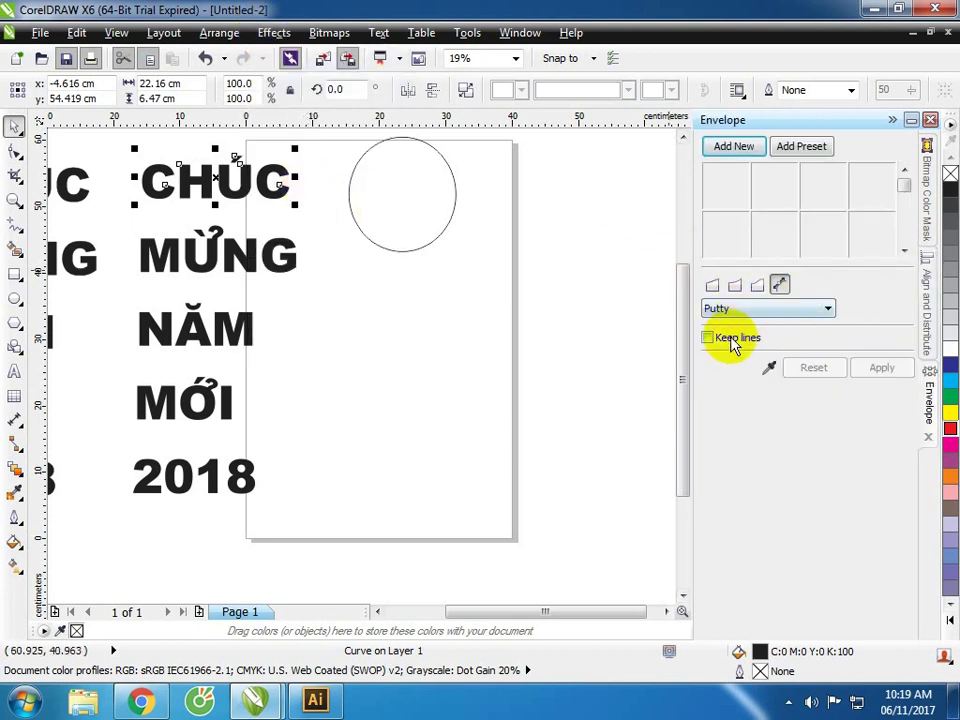
{"action": "left_click", "coordinate": [767, 368]}
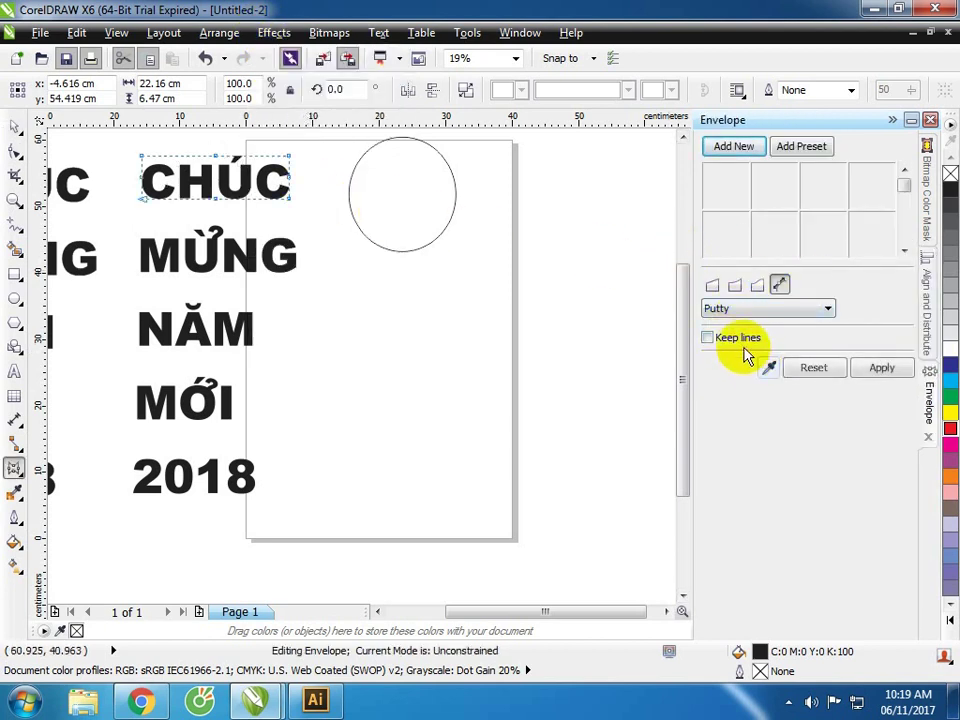
{"action": "left_click", "coordinate": [413, 240]}
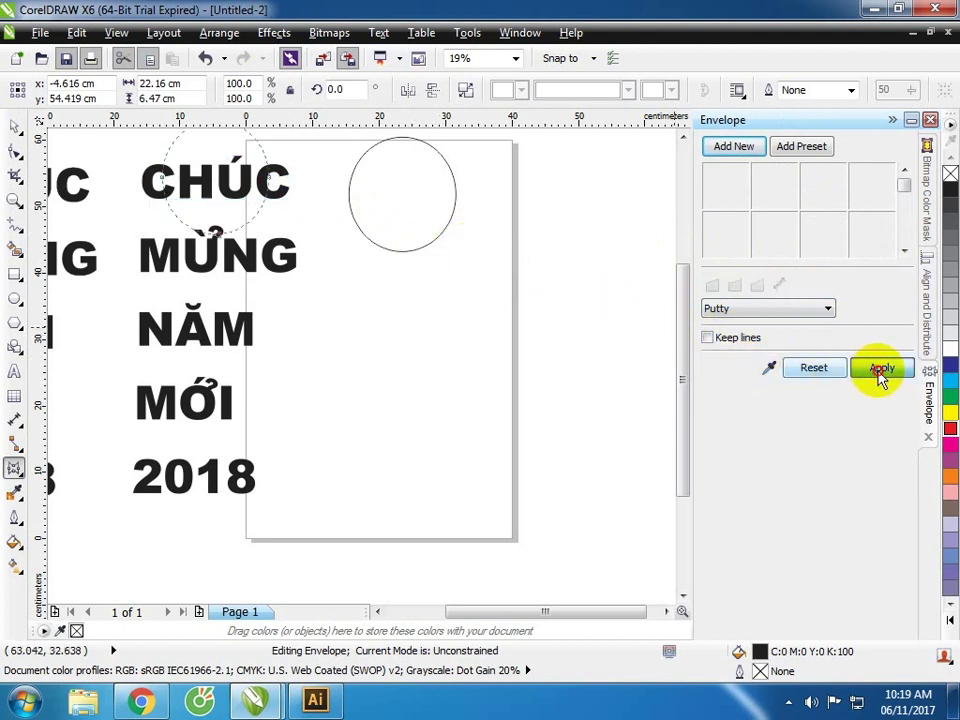
{"action": "left_click", "coordinate": [880, 370]}
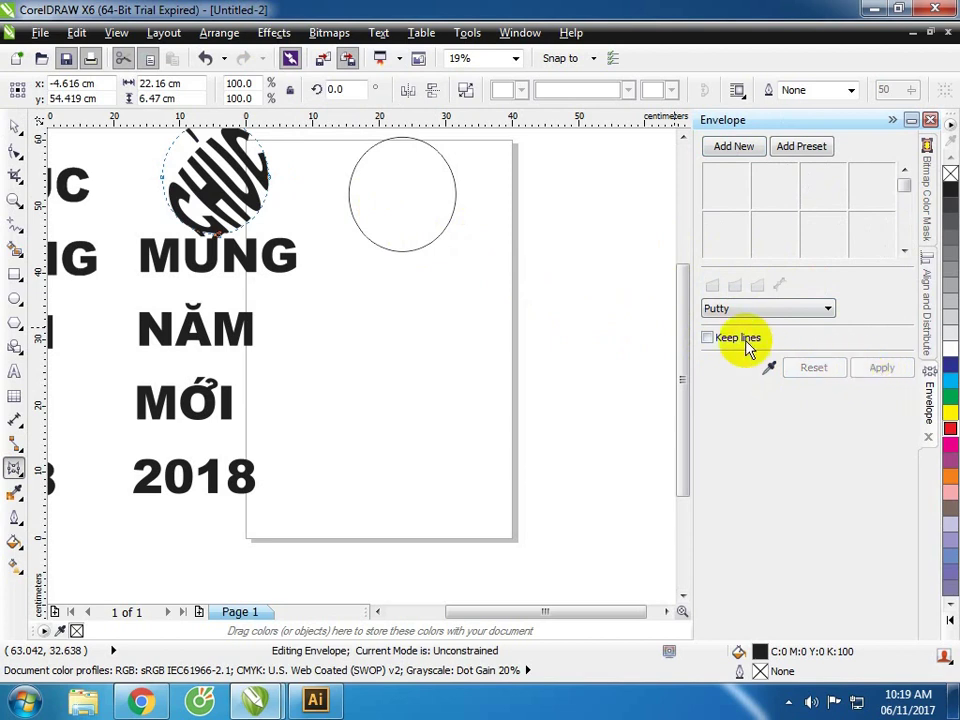
{"action": "key", "text": "ctrl+z"}
- Reapply the circle envelope to CHÚC using Vertical mapping mode
{"action": "left_click", "coordinate": [770, 309]}
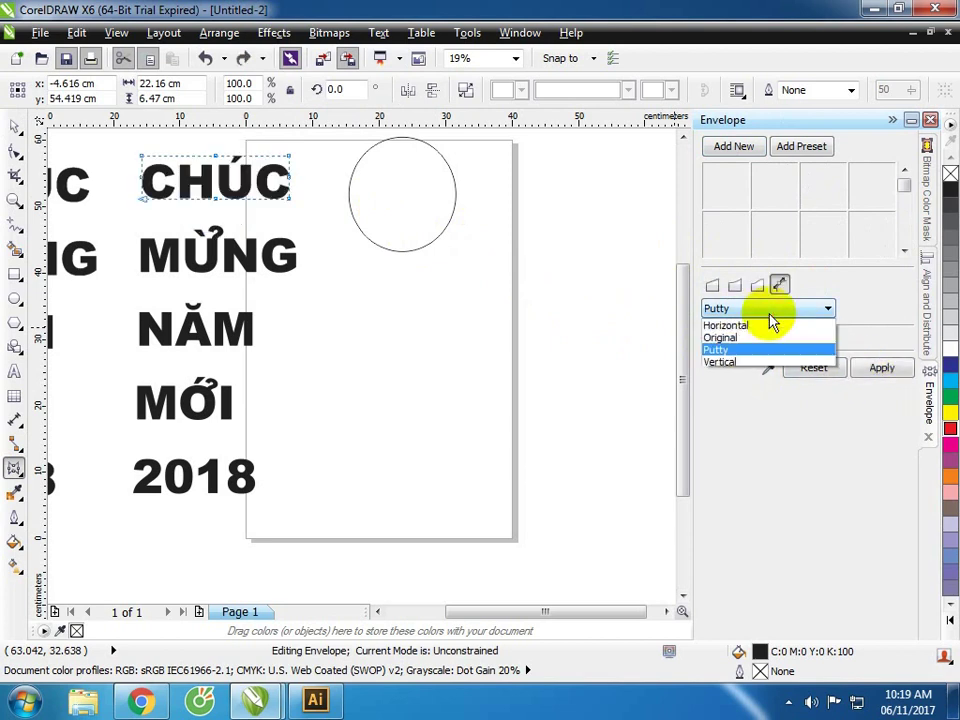
{"action": "left_click", "coordinate": [743, 362]}
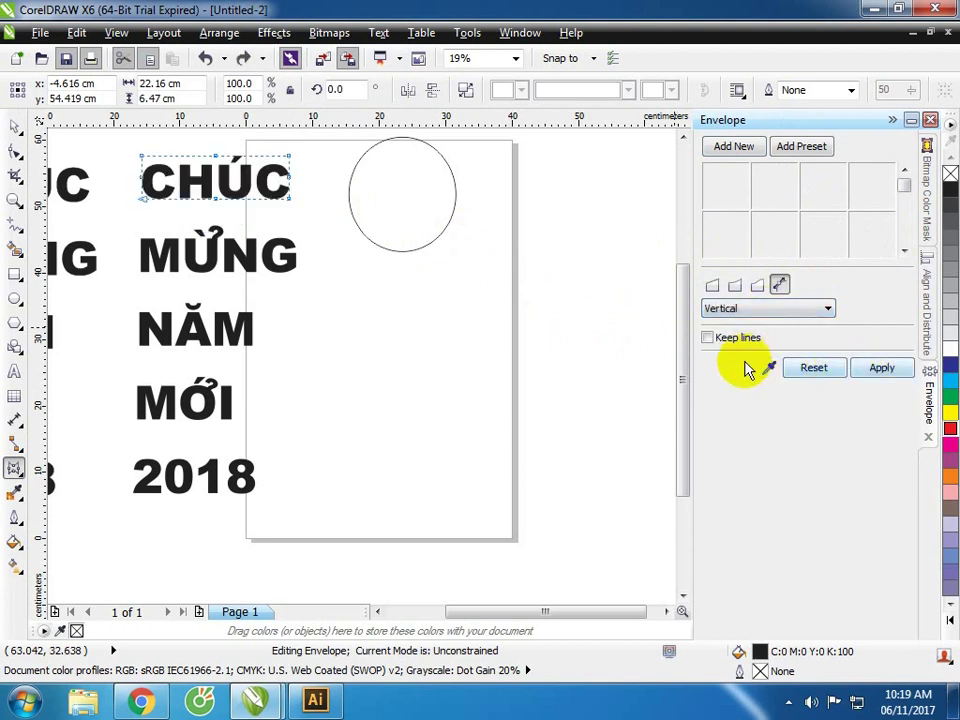
{"action": "left_click", "coordinate": [447, 229]}
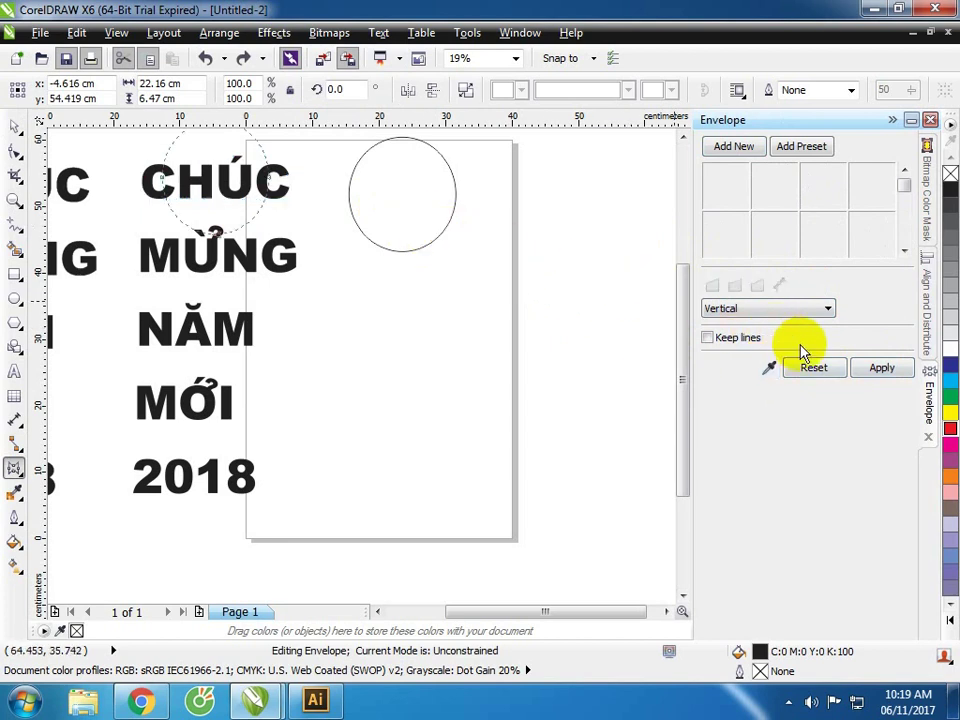
{"action": "left_click", "coordinate": [879, 369]}
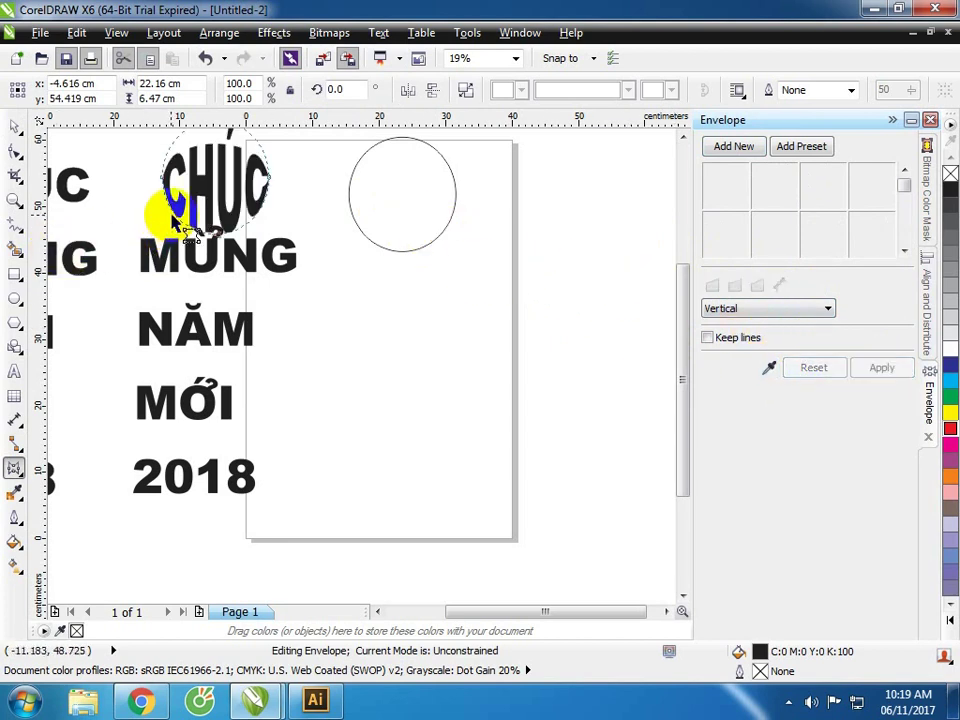
- Warp MỪNG and NĂM with envelopes created from the circle
{"action": "left_click", "coordinate": [14, 127]}
{"action": "left_click", "coordinate": [148, 252]}
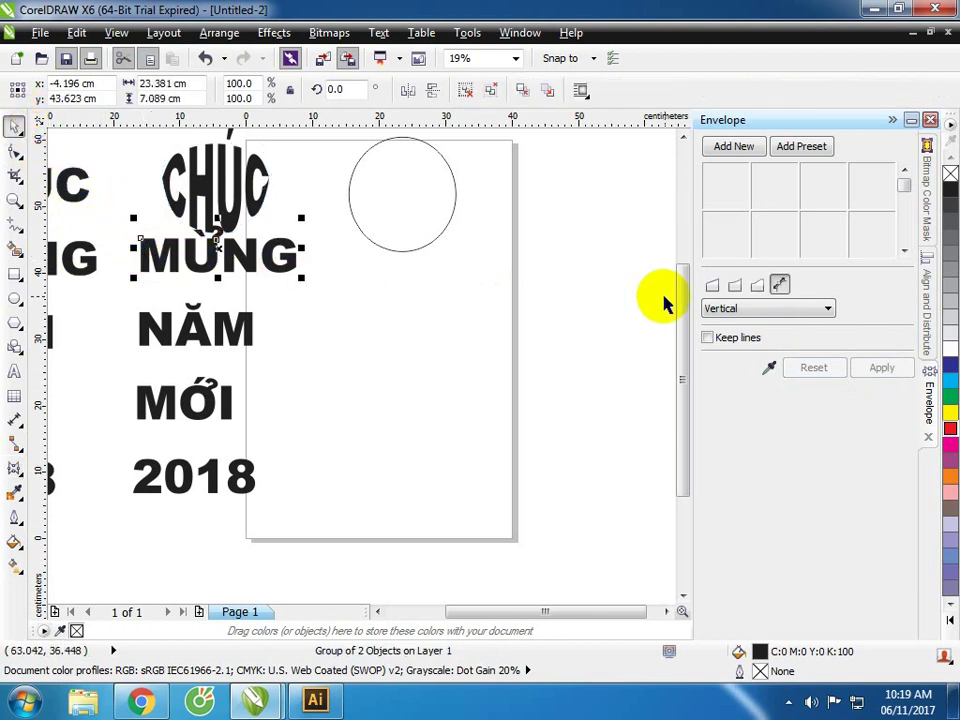
{"action": "left_click", "coordinate": [766, 370]}
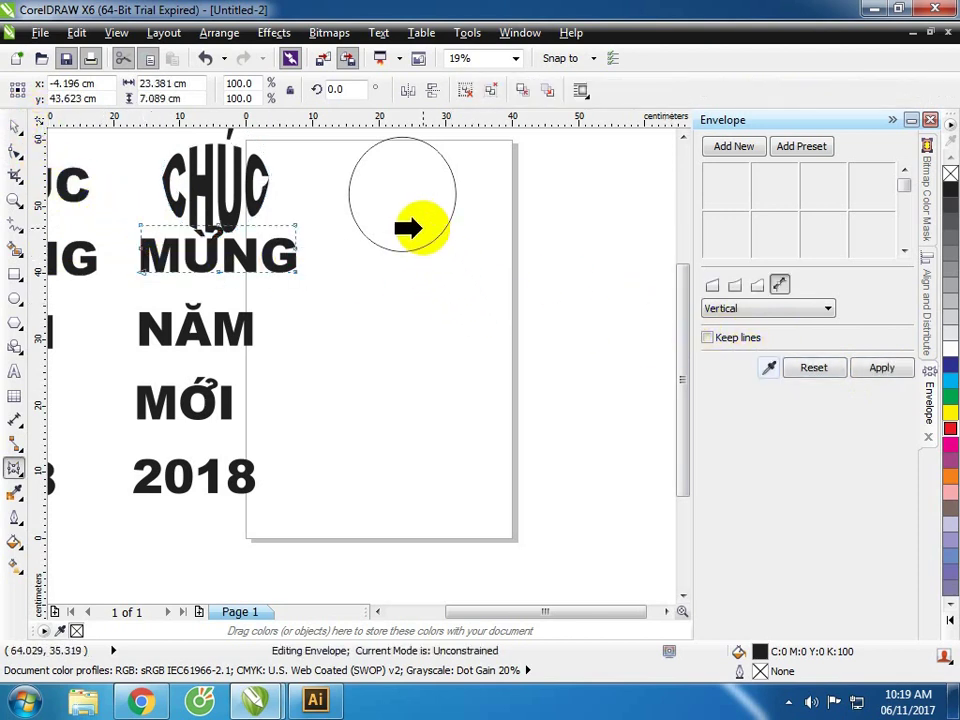
{"action": "left_click", "coordinate": [434, 239]}
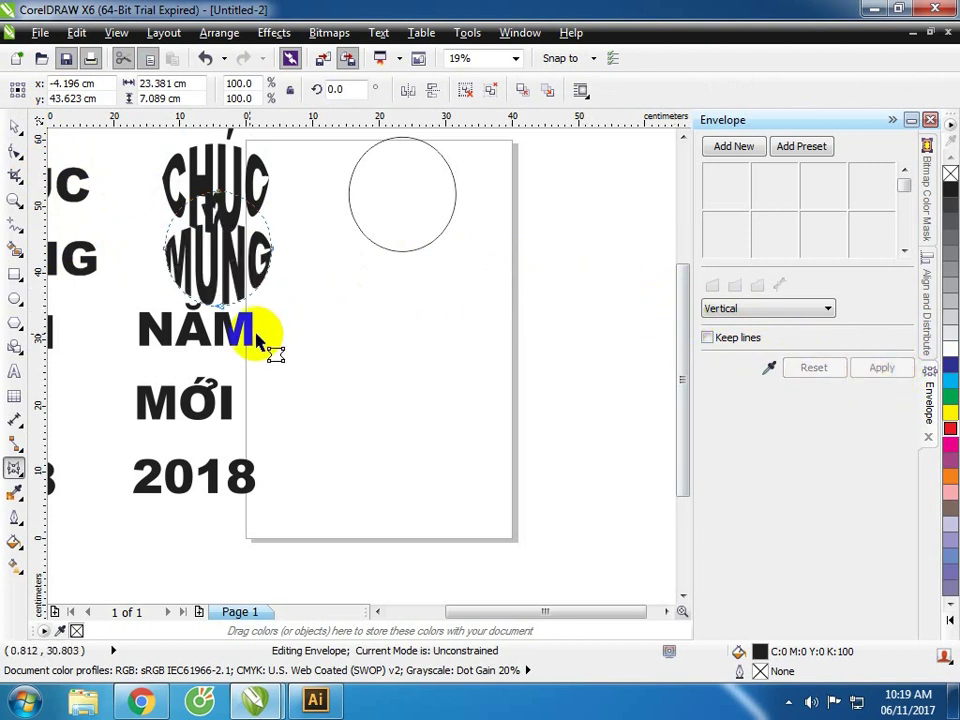
{"action": "left_click", "coordinate": [14, 125]}
{"action": "left_click", "coordinate": [145, 330]}
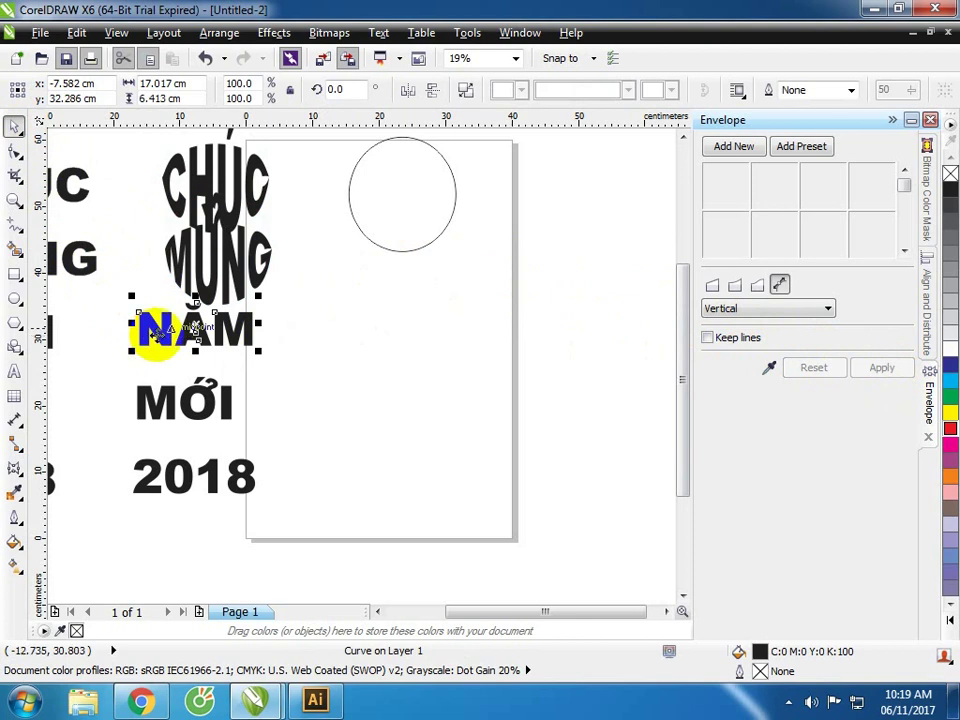
{"action": "left_click", "coordinate": [769, 367]}
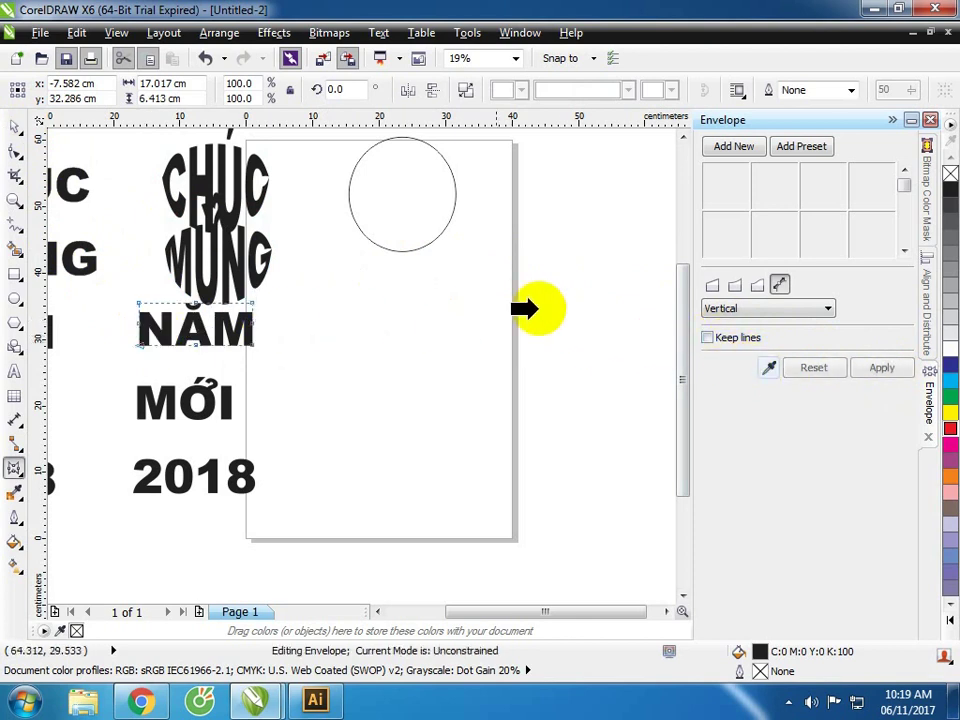
{"action": "left_click", "coordinate": [395, 237]}
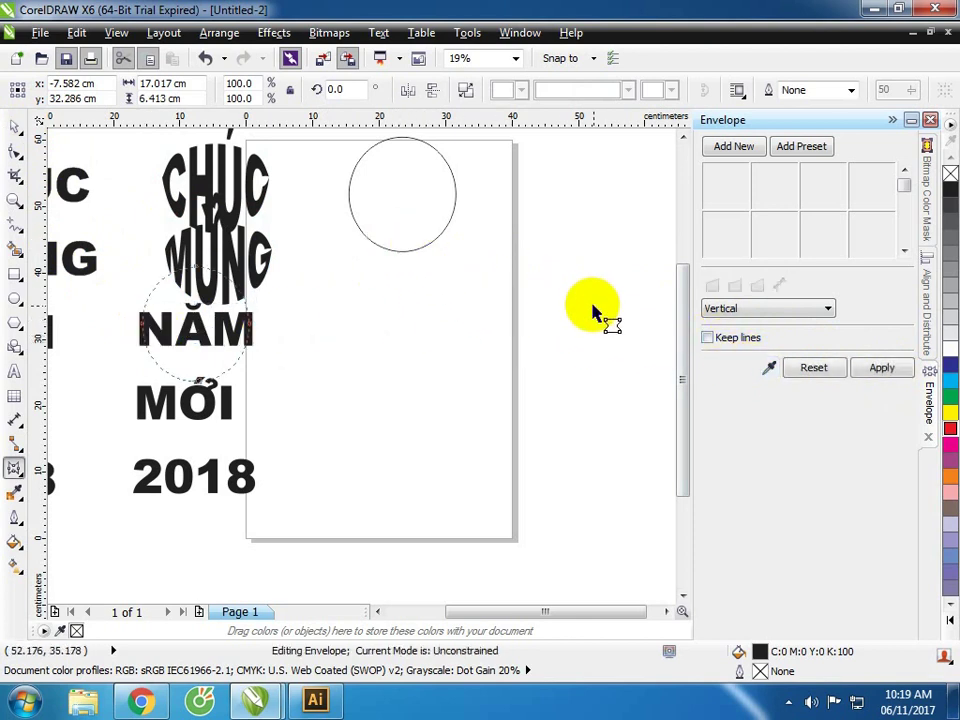
{"action": "left_click", "coordinate": [894, 374]}
{"action": "left_click", "coordinate": [14, 126]}
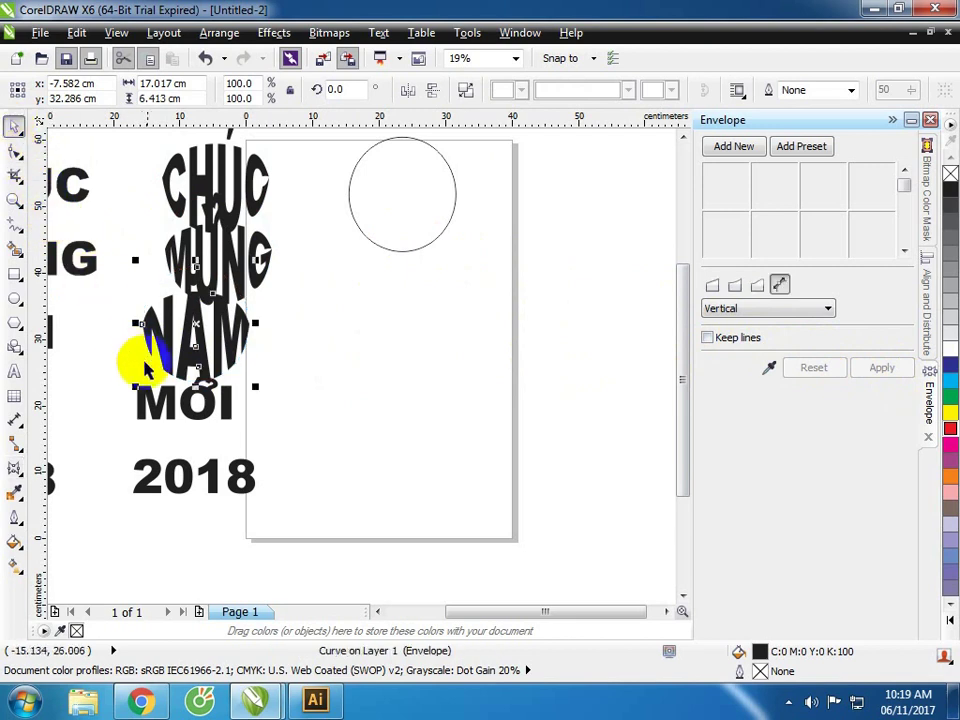
- Apply the same circle envelope to MỚI and 2018
{"action": "left_click", "coordinate": [150, 396]}
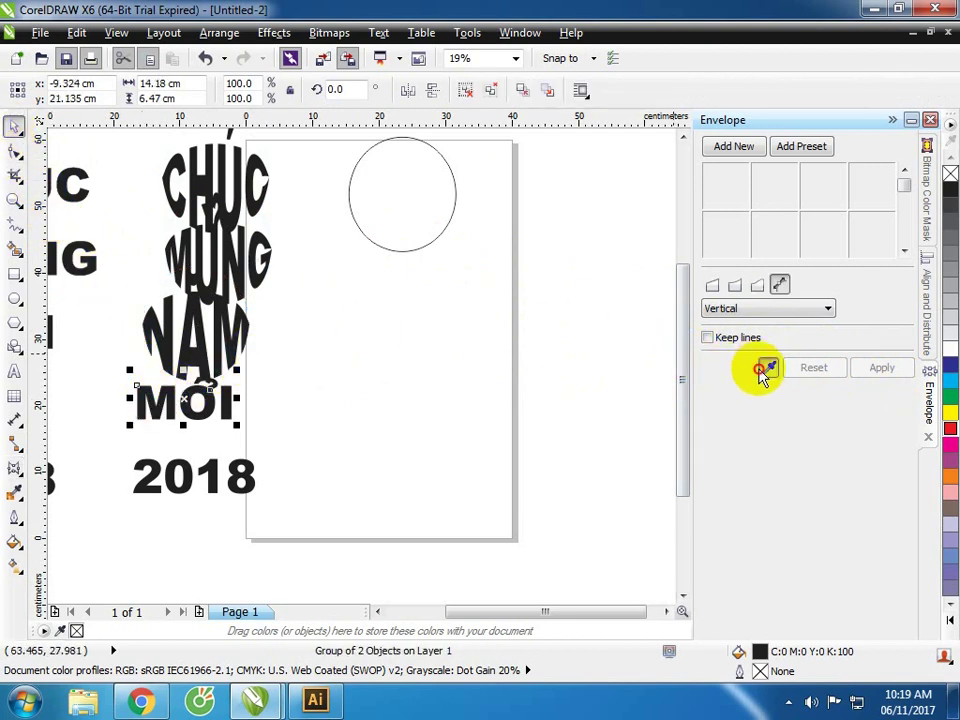
{"action": "left_click", "coordinate": [762, 370]}
{"action": "left_click", "coordinate": [418, 231]}
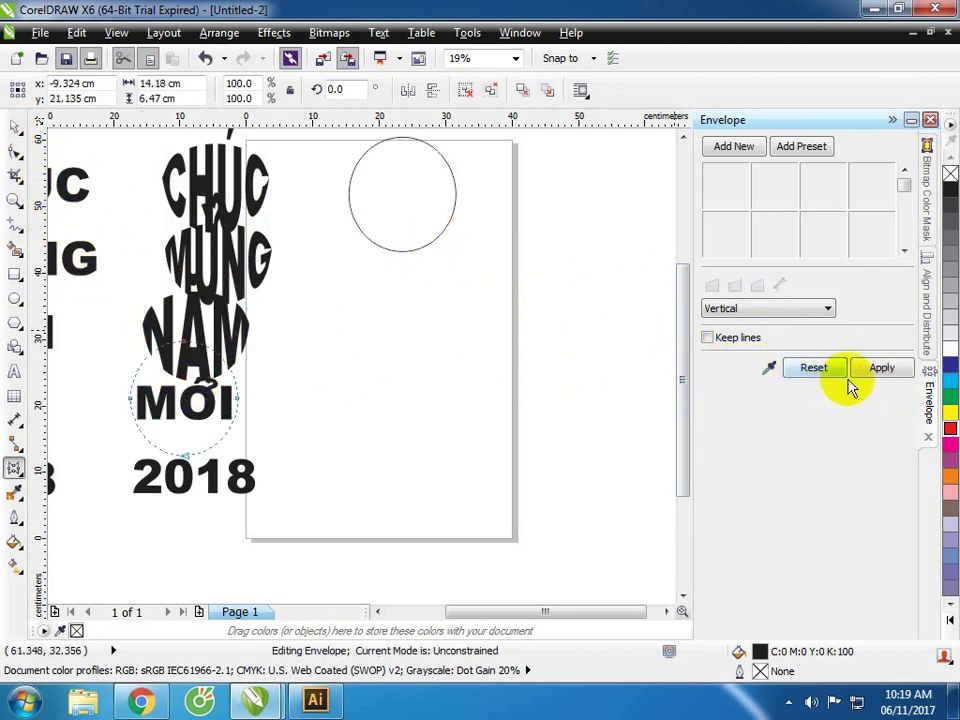
{"action": "left_click", "coordinate": [881, 368]}
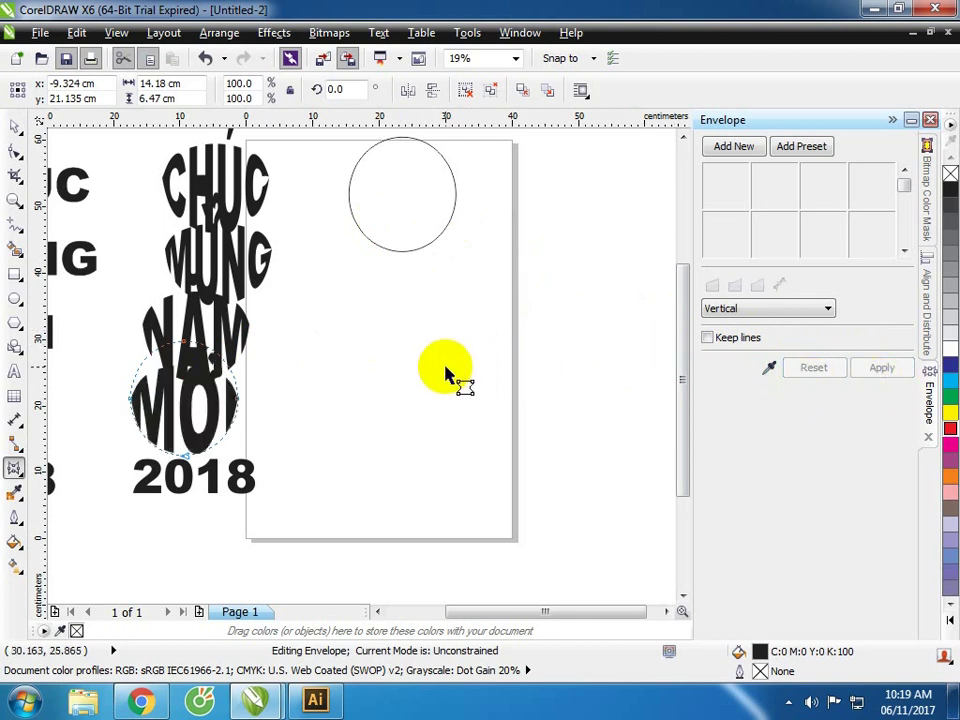
{"action": "left_click", "coordinate": [16, 132]}
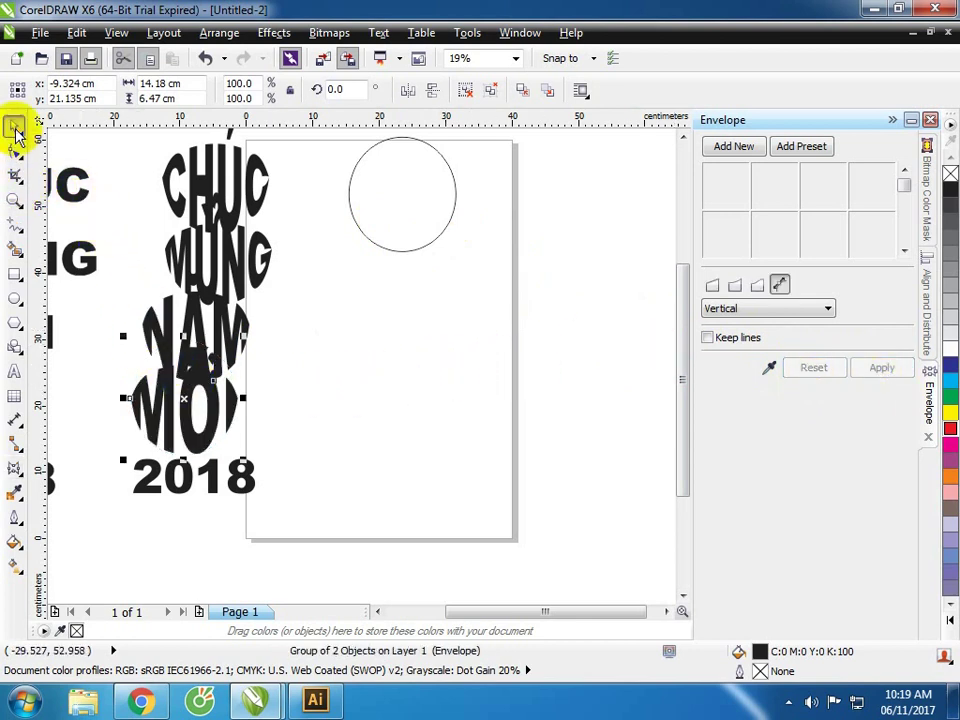
{"action": "left_click", "coordinate": [242, 473]}
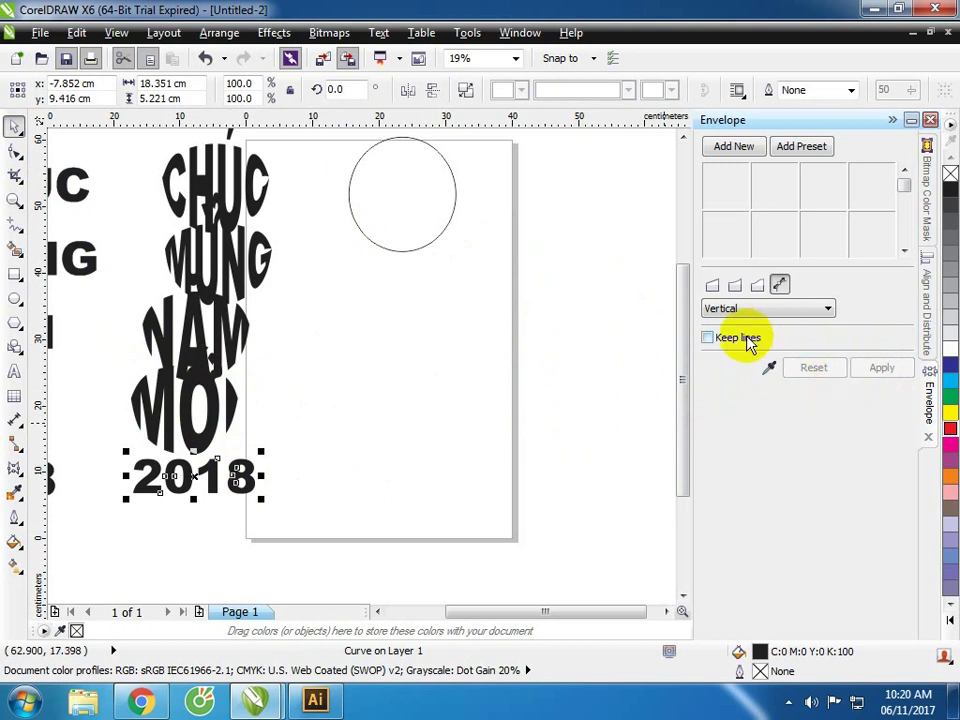
{"action": "left_click", "coordinate": [770, 369]}
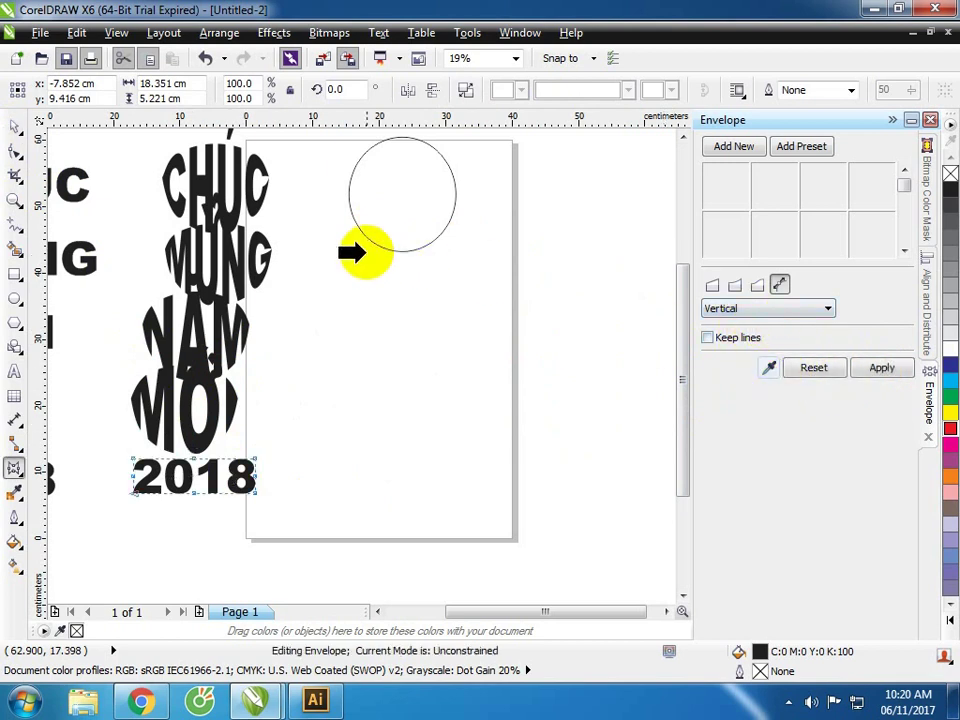
{"action": "left_click", "coordinate": [880, 368]}
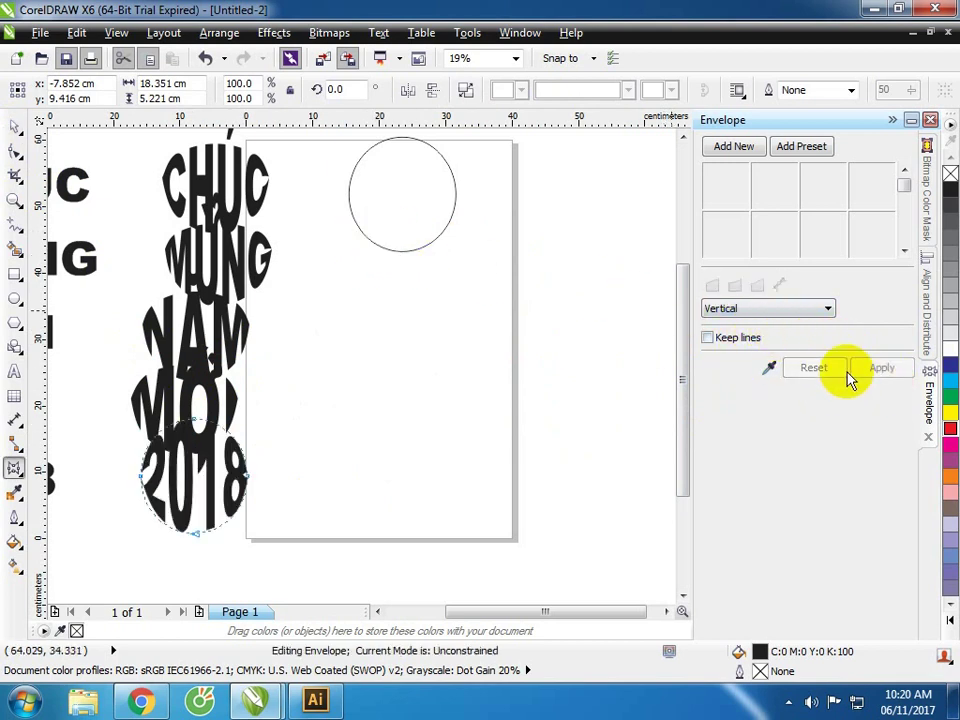
{"action": "left_click", "coordinate": [14, 127]}
- Left-align and evenly distribute the first three warped words in Align and Distribute
{"action": "mouse_move", "coordinate": [126, 137]}
{"action": "left_mouse_down"}
{"action": "mouse_move", "coordinate": [280, 532]}
{"action": "mouse_move", "coordinate": [293, 534]}
{"action": "left_mouse_up"}
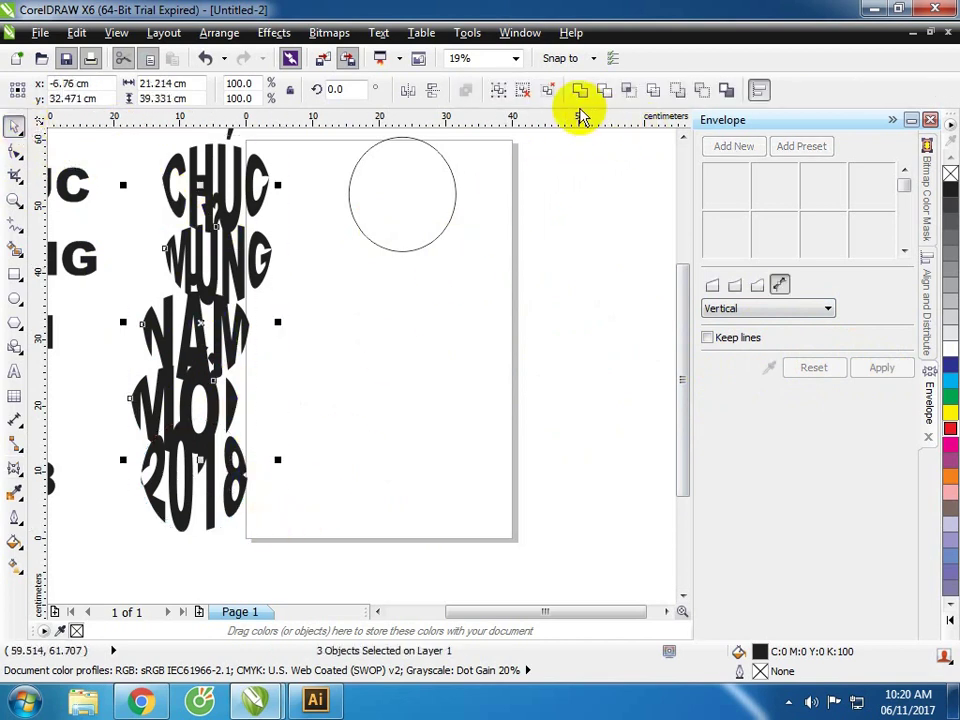
{"action": "left_click", "coordinate": [758, 91]}
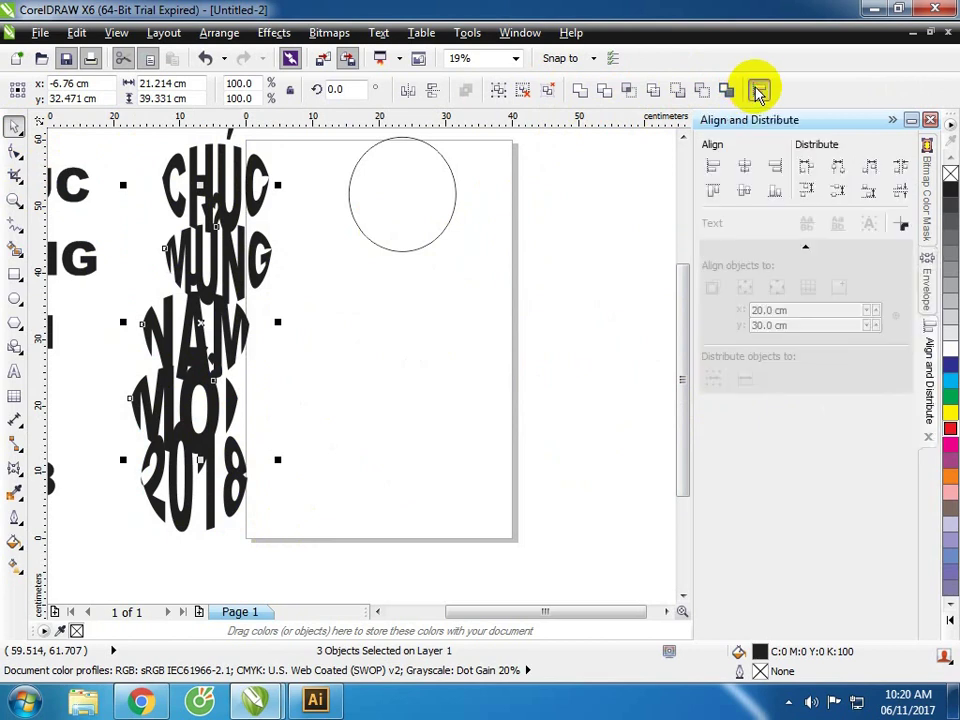
{"action": "left_click", "coordinate": [721, 168]}
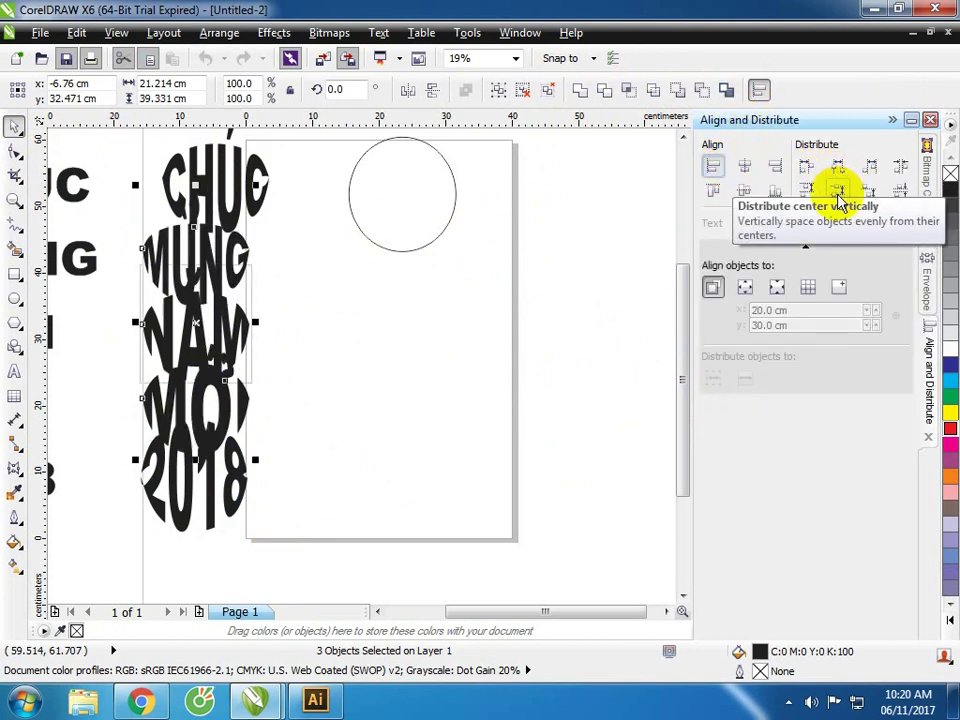
{"action": "left_click", "coordinate": [810, 190]}
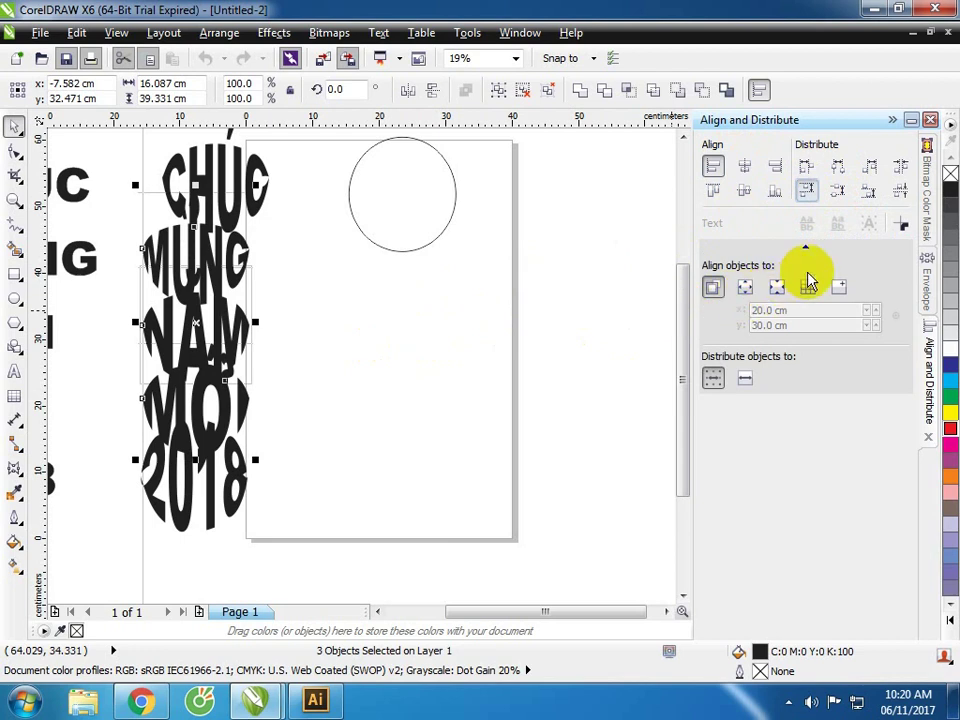
- Move the warped 2018 below the page and CHÚC above it
{"action": "left_click", "coordinate": [461, 364]}
{"action": "mouse_move", "coordinate": [235, 485]}
{"action": "left_mouse_down"}
{"action": "mouse_move", "coordinate": [440, 568]}
{"action": "mouse_move", "coordinate": [280, 572]}
{"action": "left_mouse_up"}
{"action": "scroll", "coordinate": [315, 506], "scroll_direction": "down", "scroll_amount": 1}
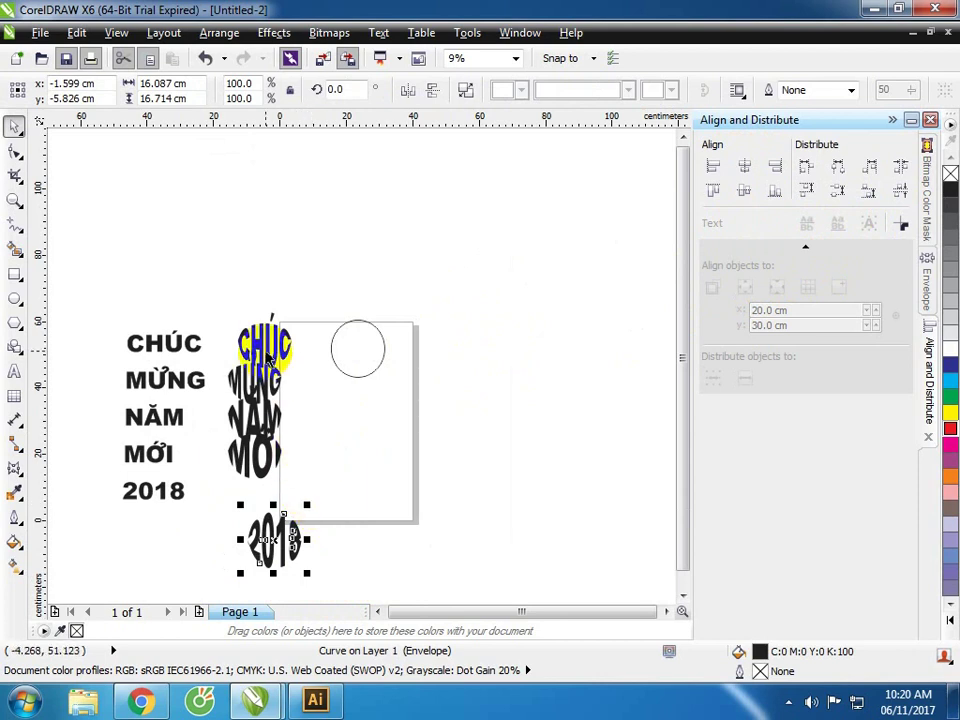
{"action": "left_click_drag", "start_coordinate": [258, 343], "coordinate": [241, 300]}
- Left-align all five warped words and distribute them evenly by vertical centres
{"action": "mouse_move", "coordinate": [214, 212]}
{"action": "left_mouse_down"}
{"action": "mouse_move", "coordinate": [300, 493]}
{"action": "mouse_move", "coordinate": [315, 580]}
{"action": "left_mouse_up"}
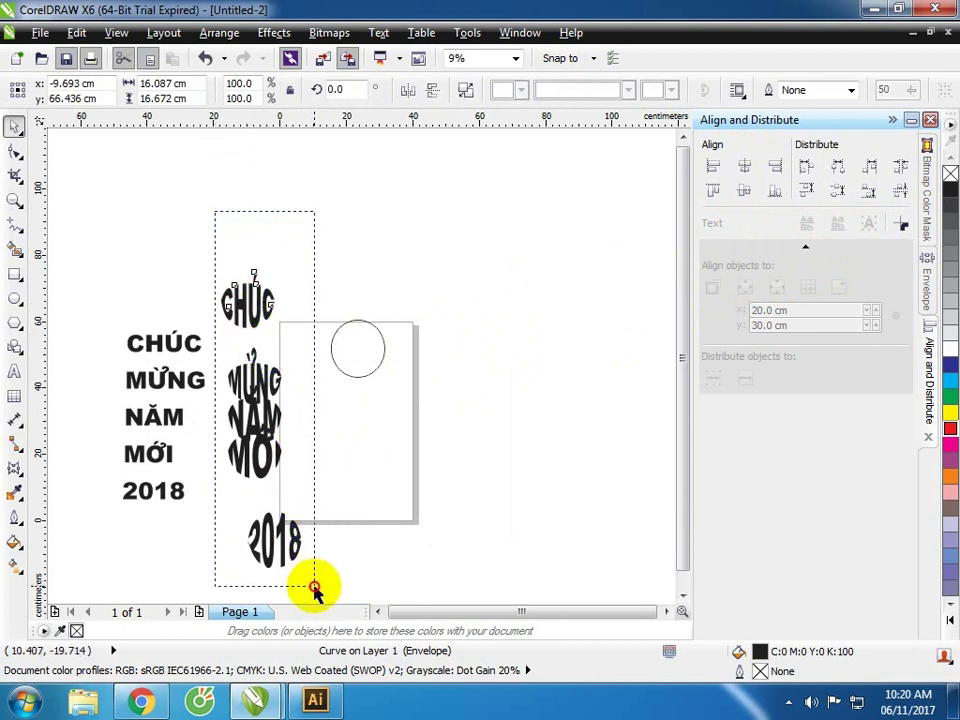
{"action": "left_click", "coordinate": [713, 168]}
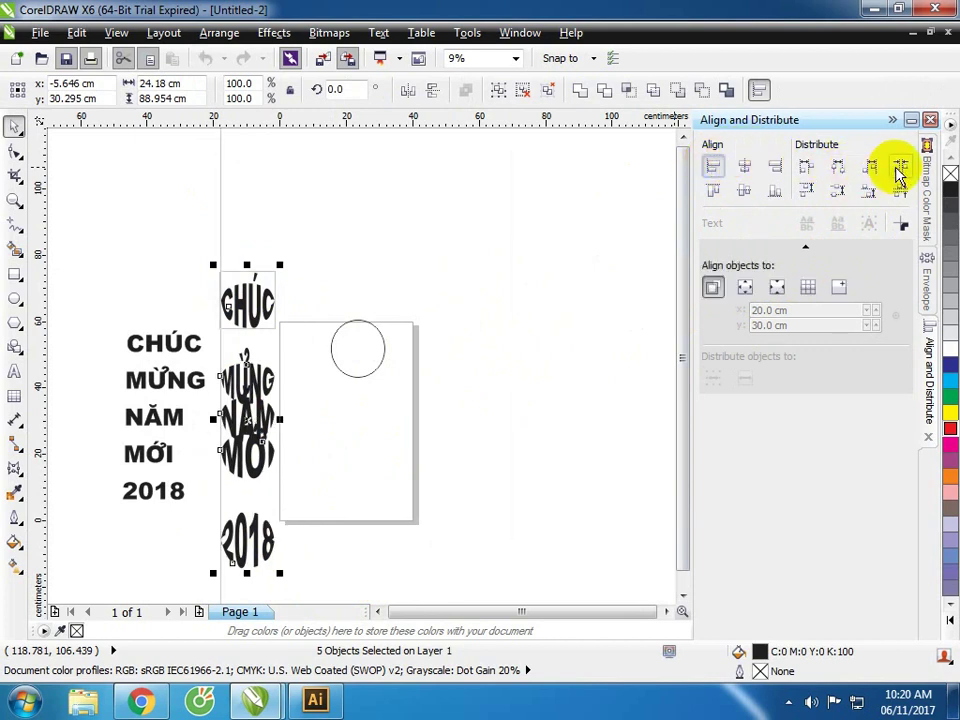
{"action": "left_click", "coordinate": [806, 167]}
{"action": "left_click", "coordinate": [806, 190]}
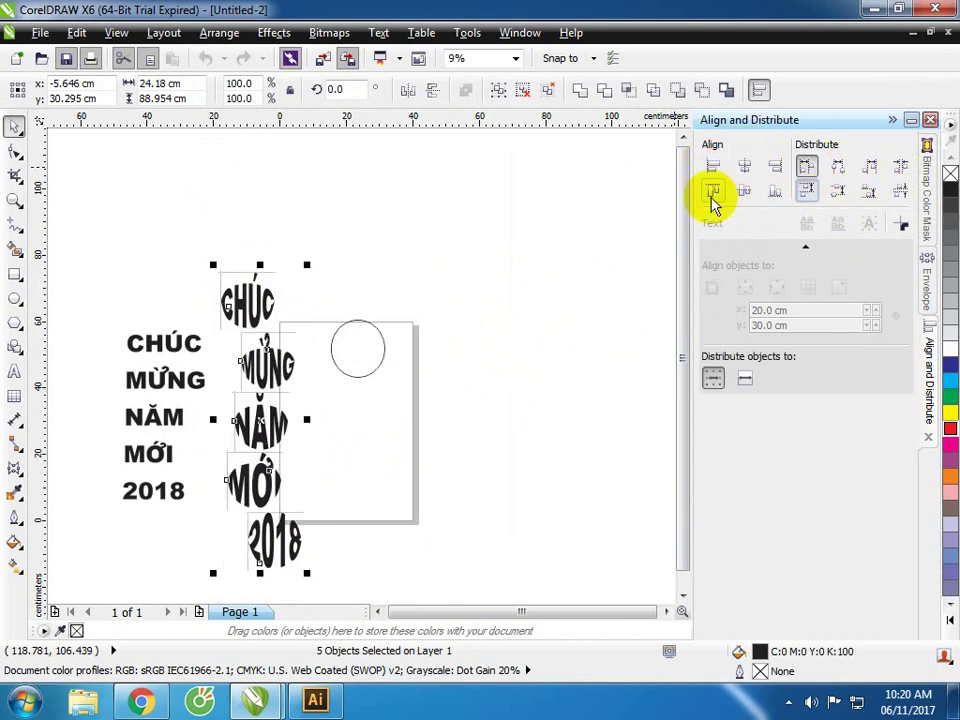
{"action": "left_click", "coordinate": [712, 168]}
{"action": "left_click", "coordinate": [806, 190]}
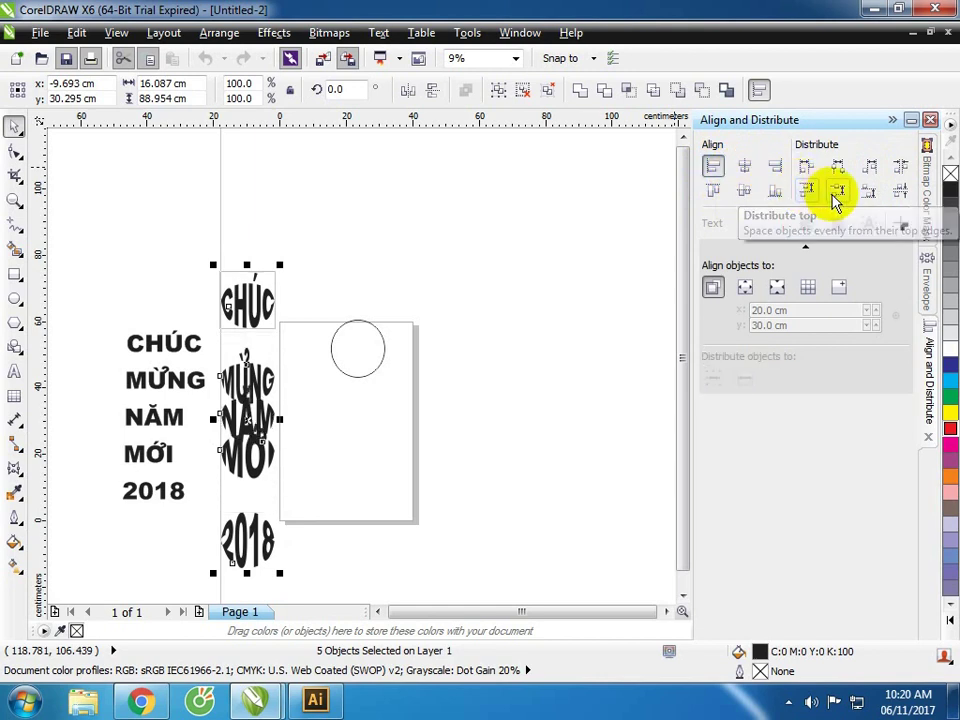
{"action": "left_click", "coordinate": [836, 191]}
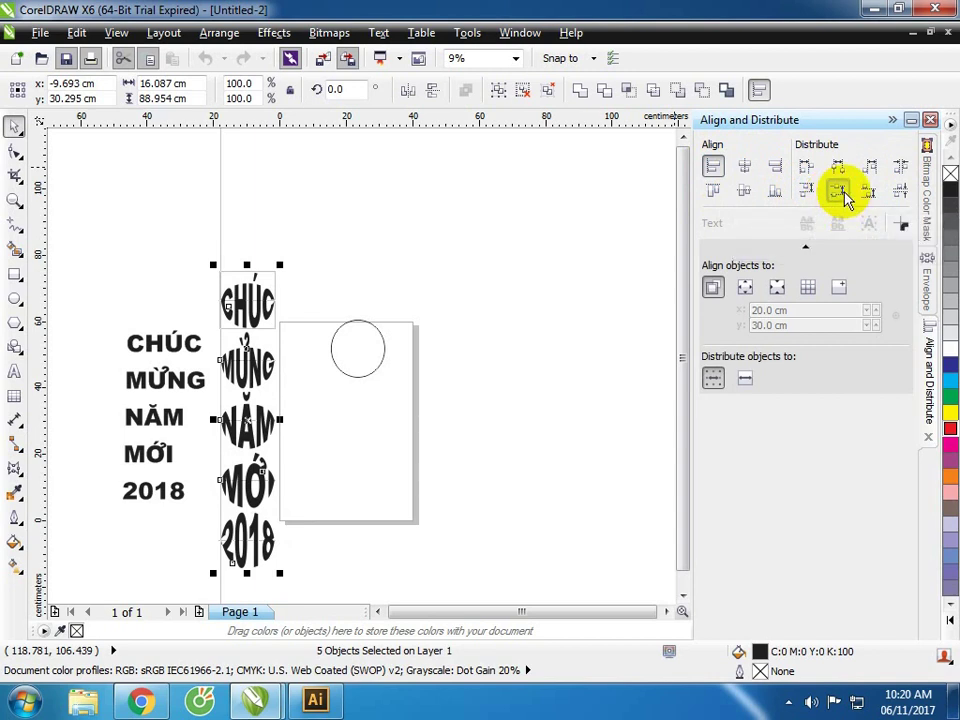
{"action": "left_click", "coordinate": [500, 290]}
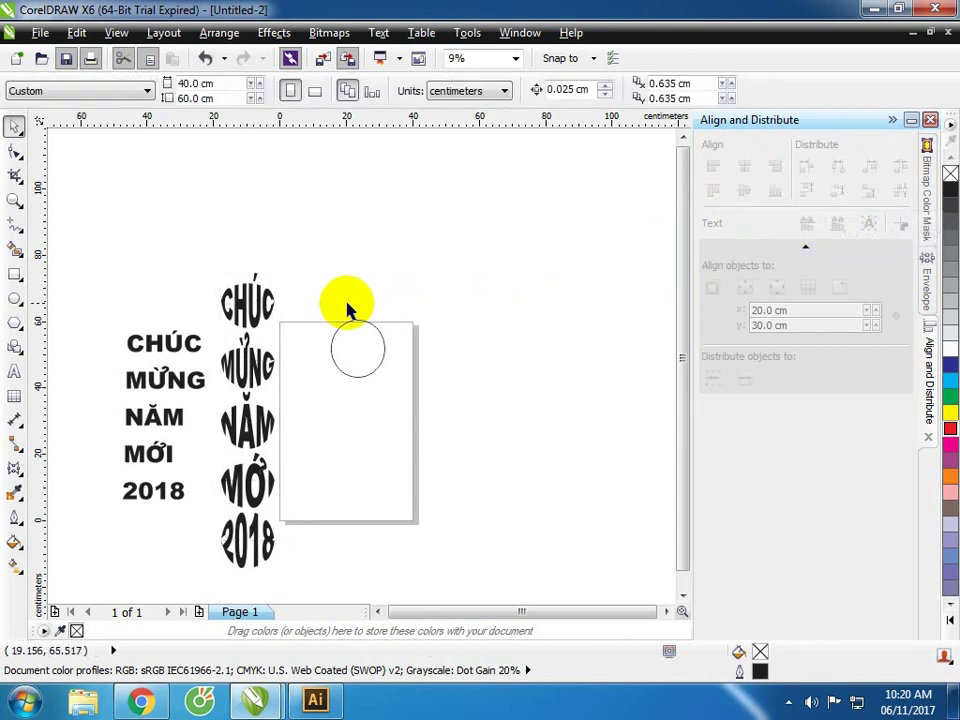
- In Illustrator, shrink the black circle beside CHÚC and repeat-duplicate it into four stacked circles
{"action": "left_click", "coordinate": [315, 700]}
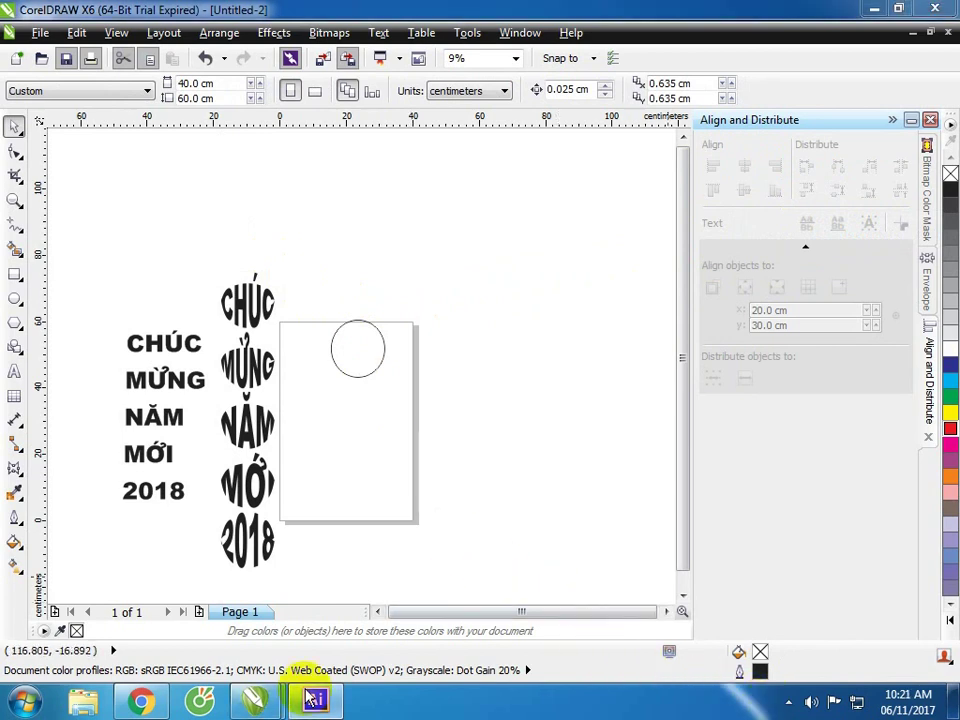
{"action": "left_click", "coordinate": [22, 100]}
{"action": "left_click", "coordinate": [155, 155]}
{"action": "left_click", "coordinate": [354, 204]}
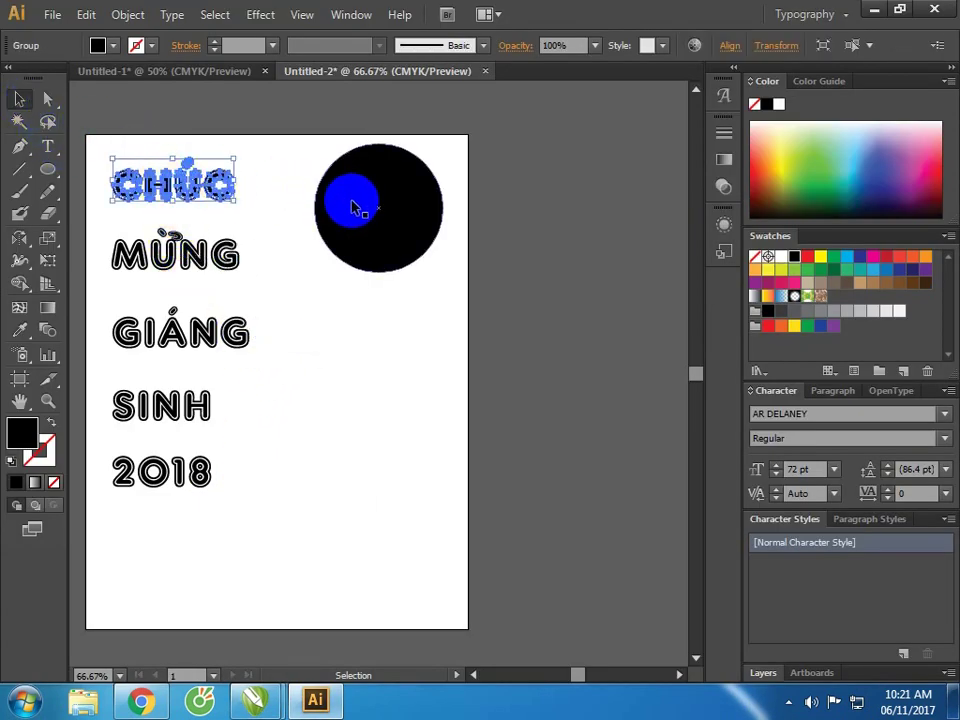
{"action": "mouse_move", "coordinate": [418, 240]}
{"action": "left_mouse_down"}
{"action": "mouse_move", "coordinate": [284, 258]}
{"action": "mouse_move", "coordinate": [222, 250]}
{"action": "mouse_move", "coordinate": [432, 232]}
{"action": "left_mouse_up"}
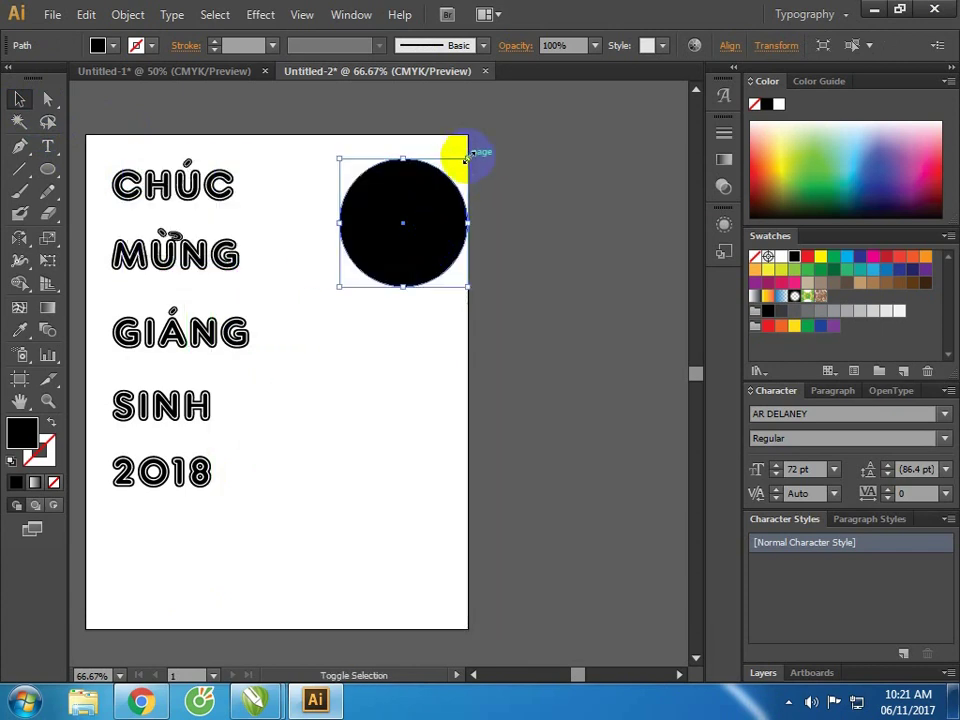
{"action": "mouse_move", "coordinate": [465, 158]}
{"action": "left_mouse_down"}
{"action": "mouse_move", "coordinate": [441, 186]}
{"action": "mouse_move", "coordinate": [322, 182]}
{"action": "mouse_move", "coordinate": [354, 177]}
{"action": "mouse_move", "coordinate": [352, 314]}
{"action": "left_mouse_up"}
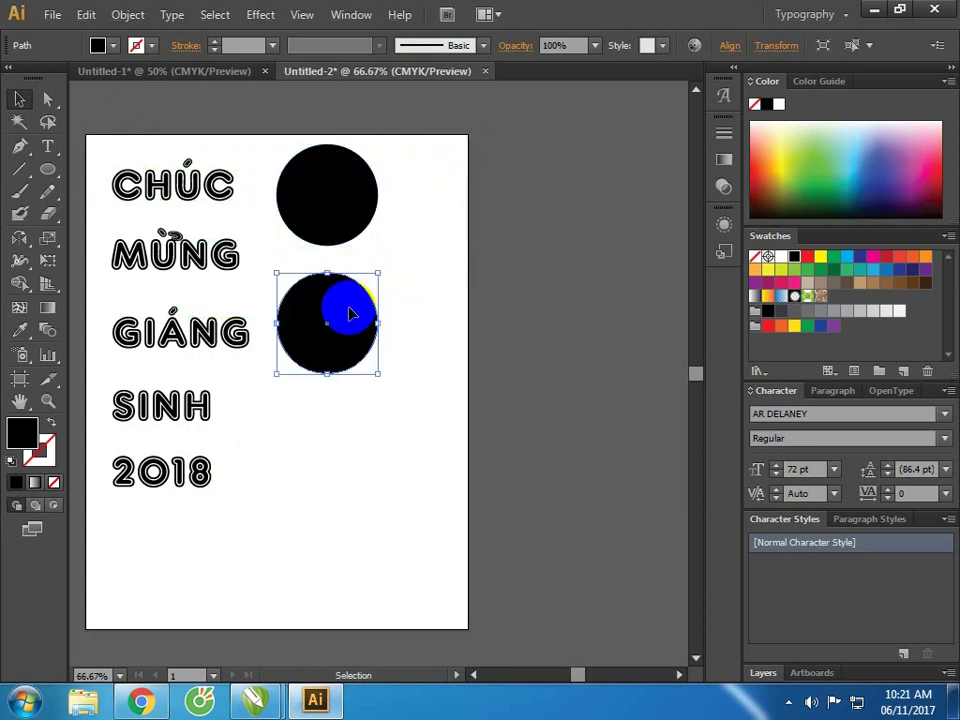
{"action": "key", "text": "ctrl+d"}
{"action": "key", "text": "ctrl+d"}
- Envelope-distort CHÚC and MỪNG into the top two circles with Make with Top Object
{"action": "left_click", "coordinate": [415, 262]}
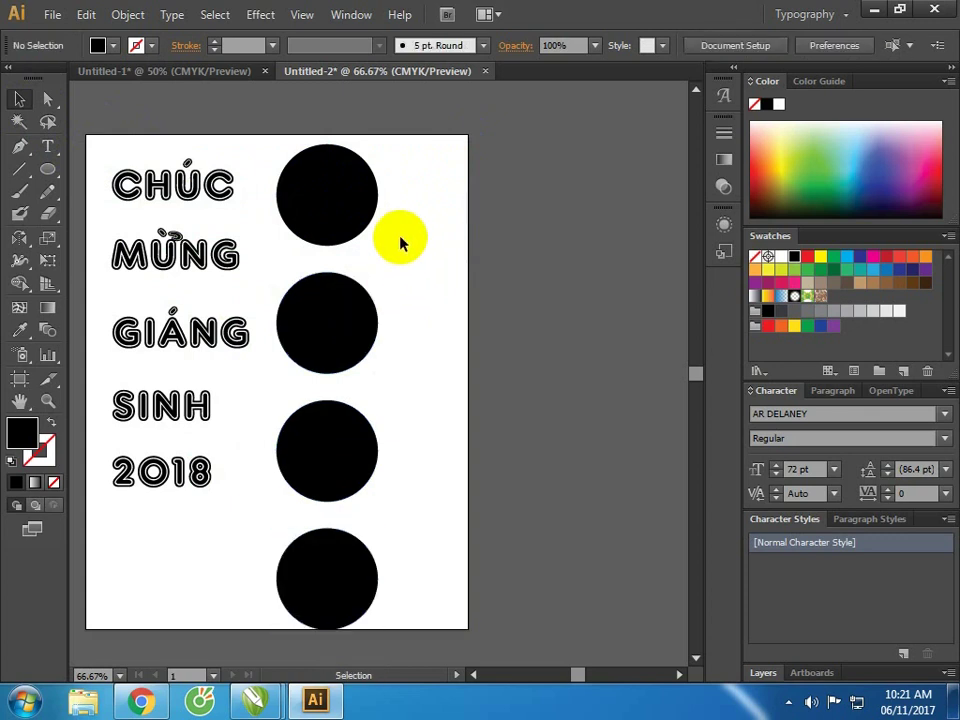
{"action": "left_click", "coordinate": [360, 205]}
{"action": "left_click", "coordinate": [188, 195], "text": "shift"}
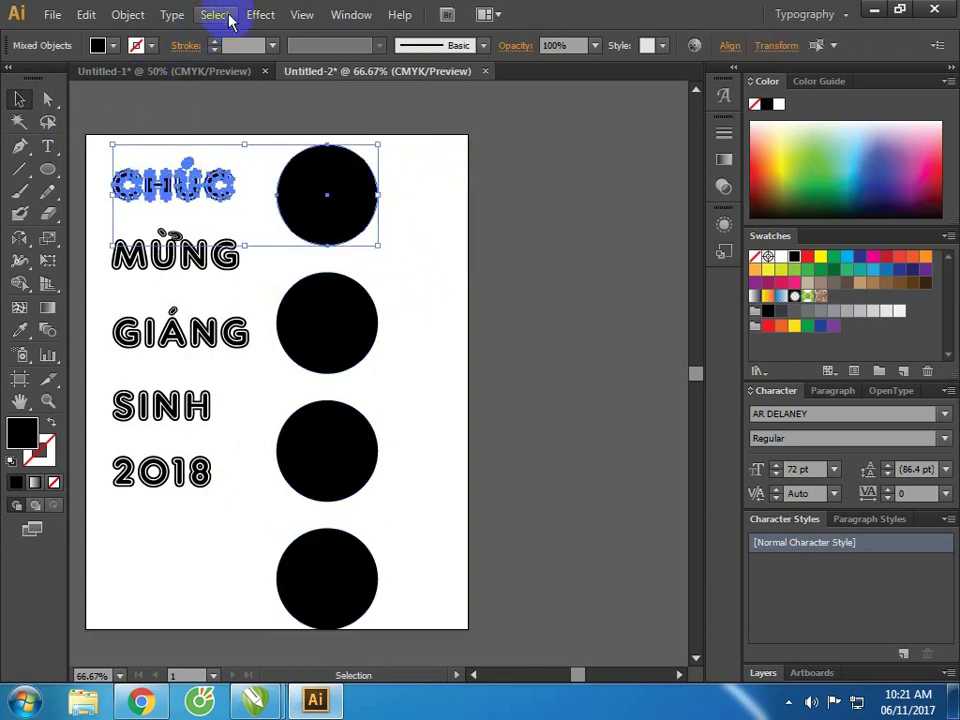
{"action": "left_click", "coordinate": [128, 14]}
{"action": "mouse_move", "coordinate": [177, 458]}
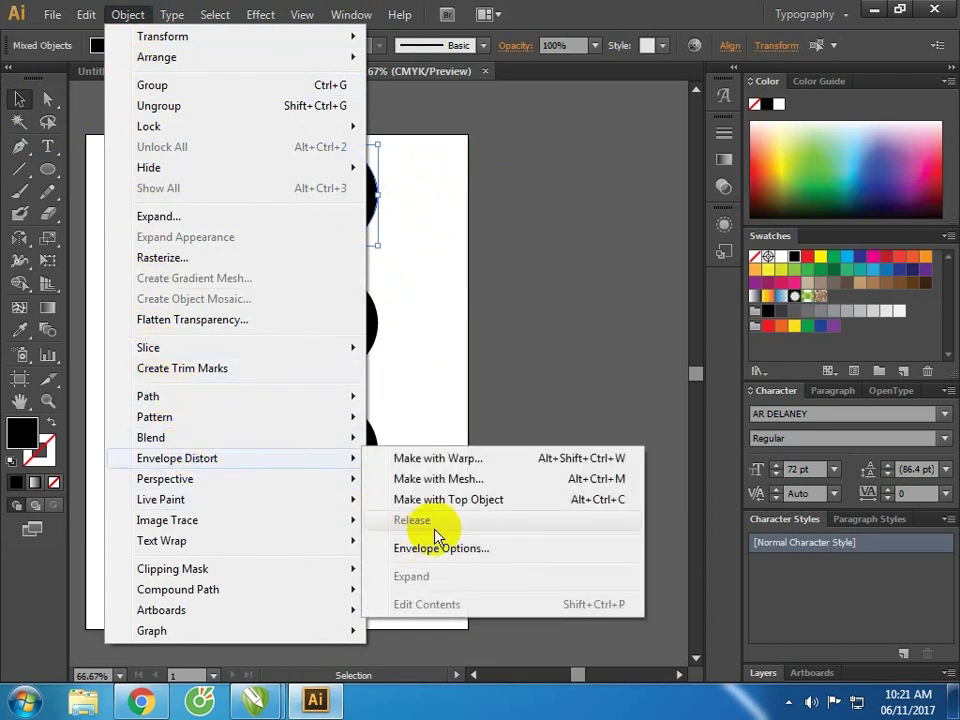
{"action": "left_click", "coordinate": [550, 500]}
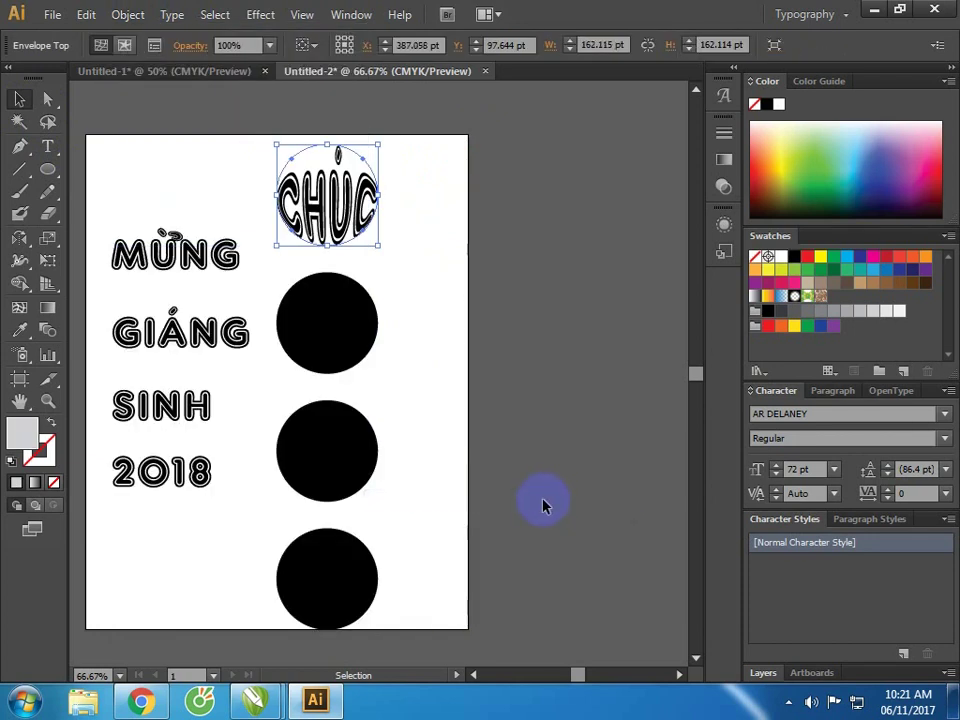
{"action": "left_click", "coordinate": [196, 252]}
{"action": "left_click", "coordinate": [332, 338], "text": "shift"}
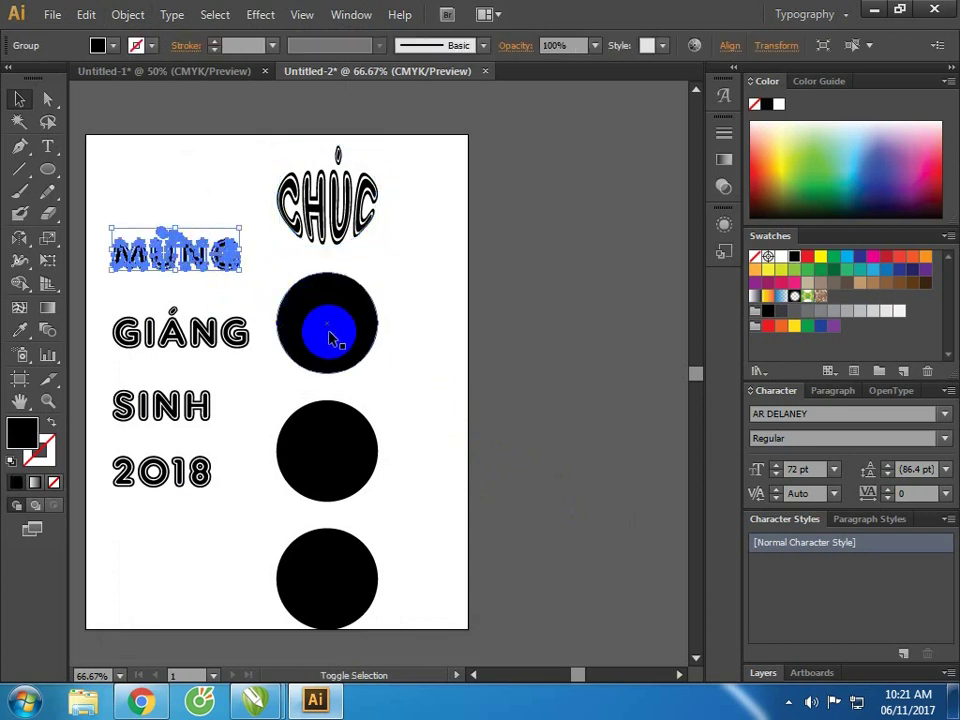
{"action": "key", "text": "ctrl+alt+c"}
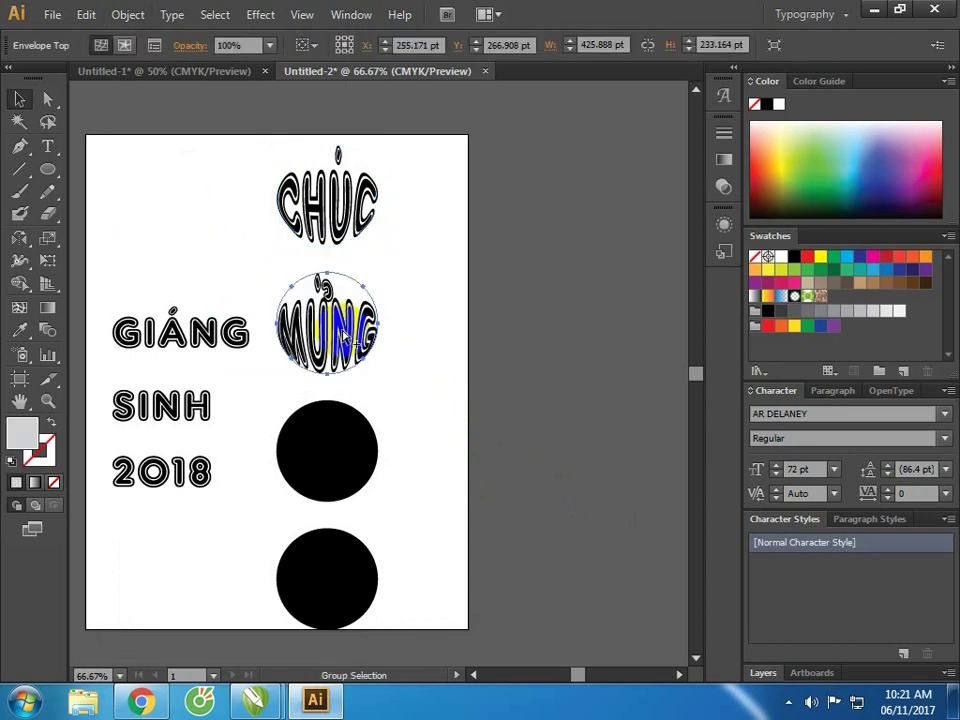
- Warp GIÁNG into the third circle and SINH into the bottom circle, keeping a spare circle copy
{"action": "left_click", "coordinate": [242, 332]}
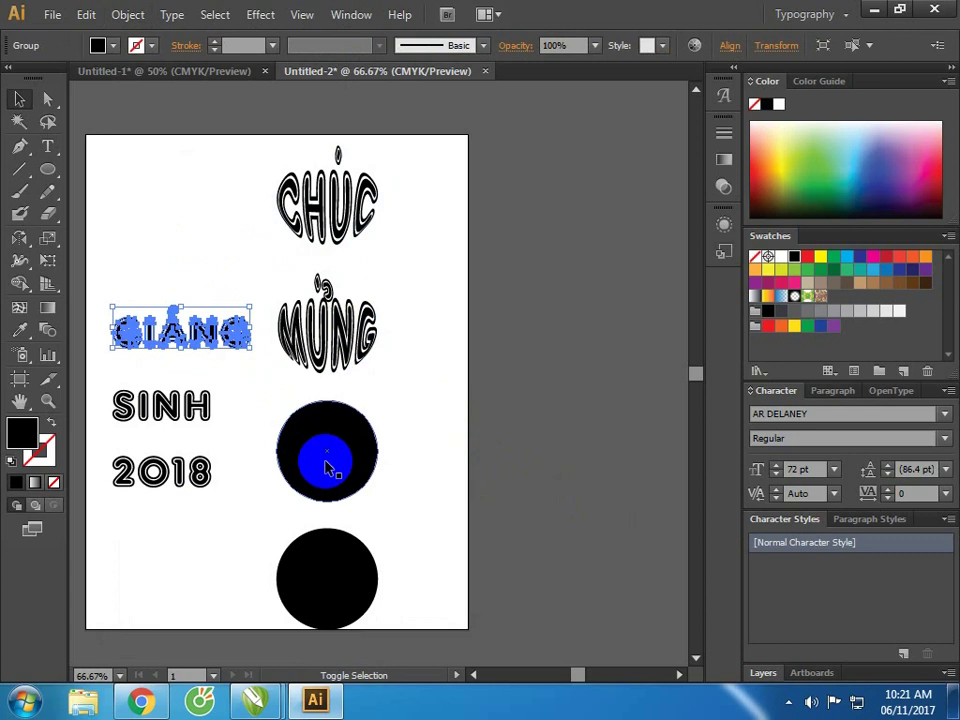
{"action": "left_click", "coordinate": [340, 478], "text": "shift"}
{"action": "key", "text": "ctrl+alt+c"}
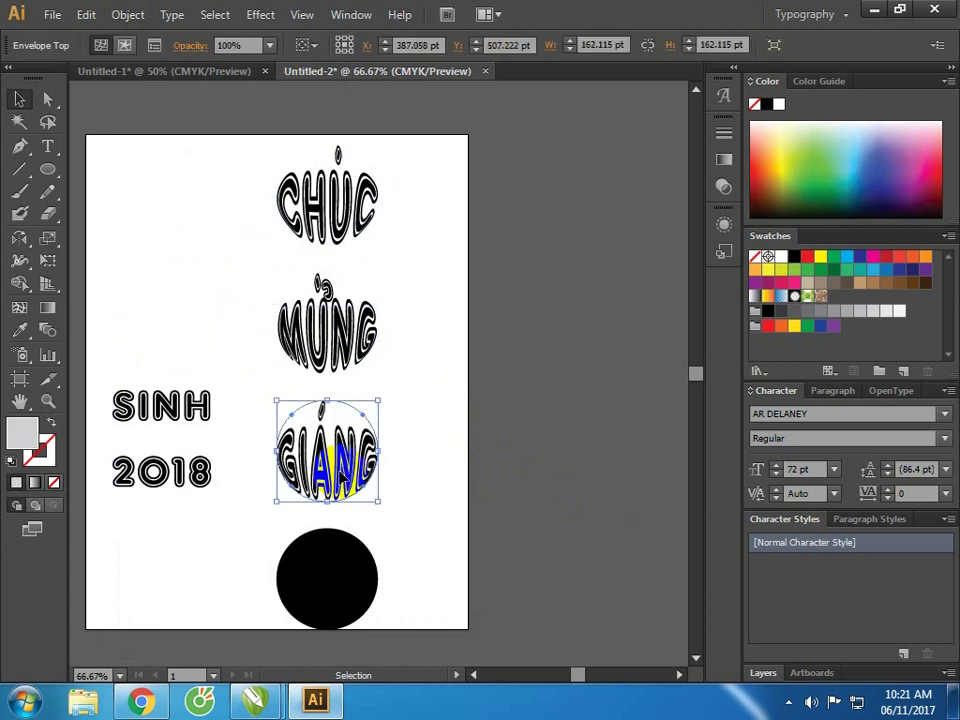
{"action": "left_click", "coordinate": [139, 399]}
{"action": "left_click", "coordinate": [340, 574]}
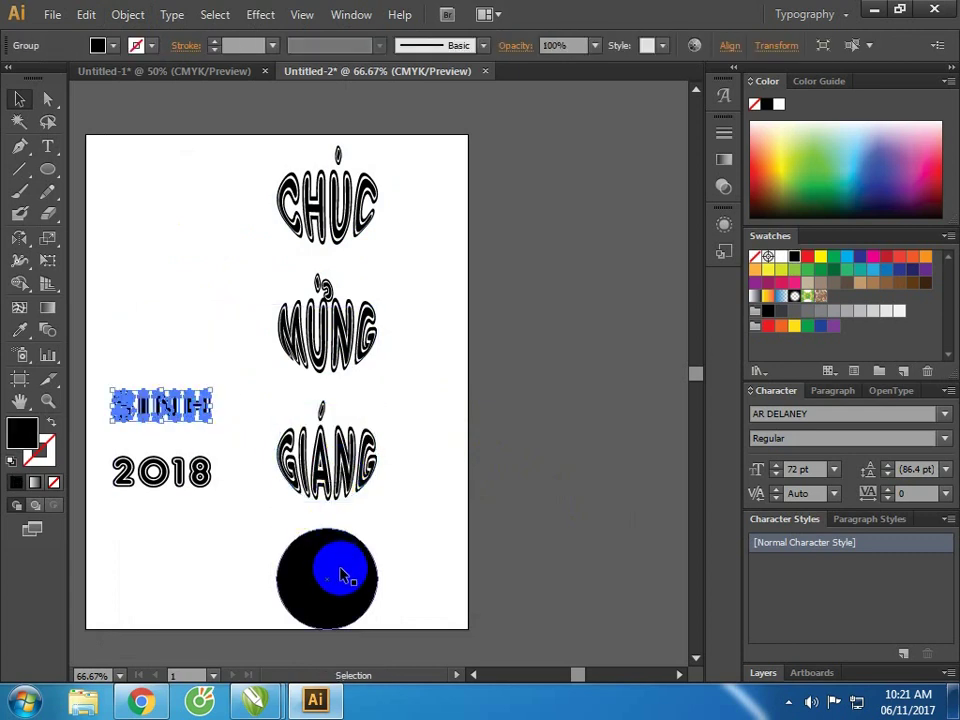
{"action": "left_click_drag", "start_coordinate": [335, 576], "coordinate": [471, 521]}
{"action": "left_click", "coordinate": [182, 400]}
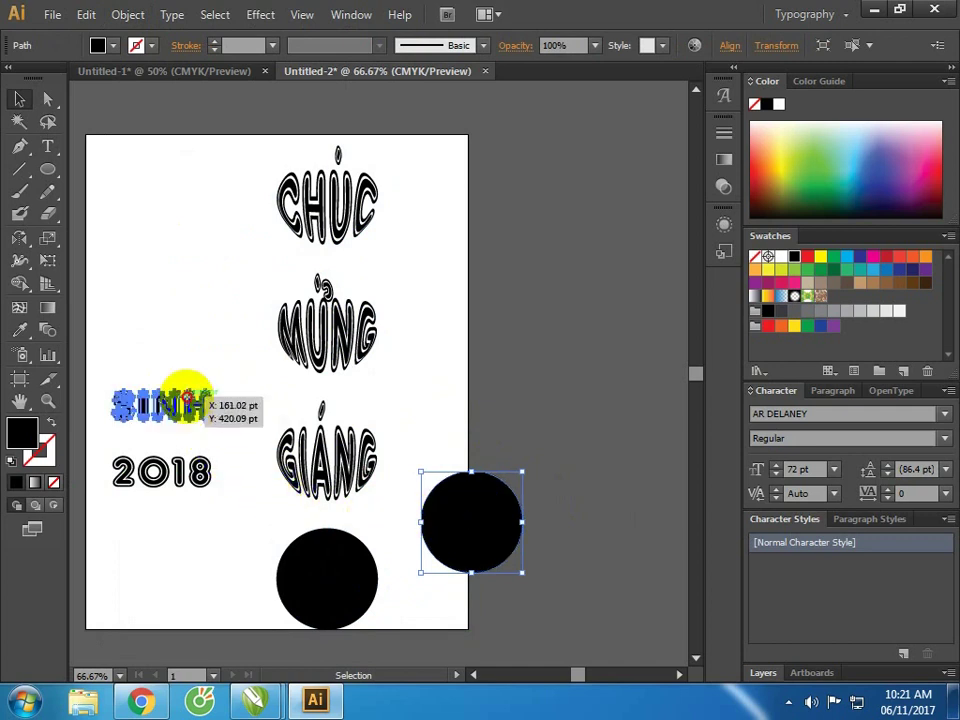
{"action": "left_click", "coordinate": [316, 597], "text": "shift"}
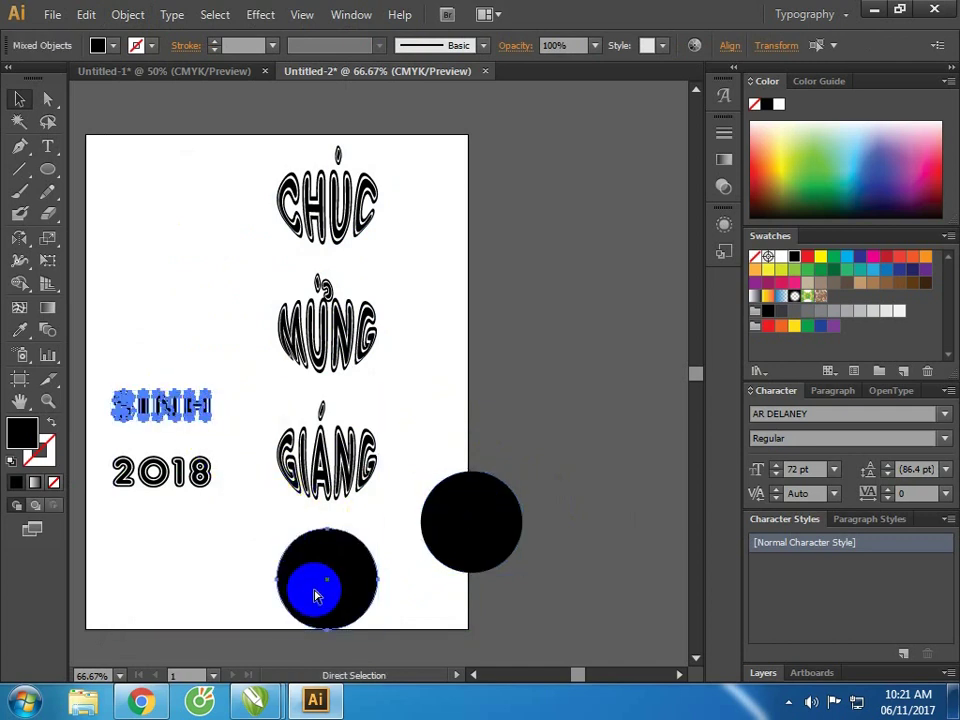
{"action": "key", "text": "ctrl+alt+c"}
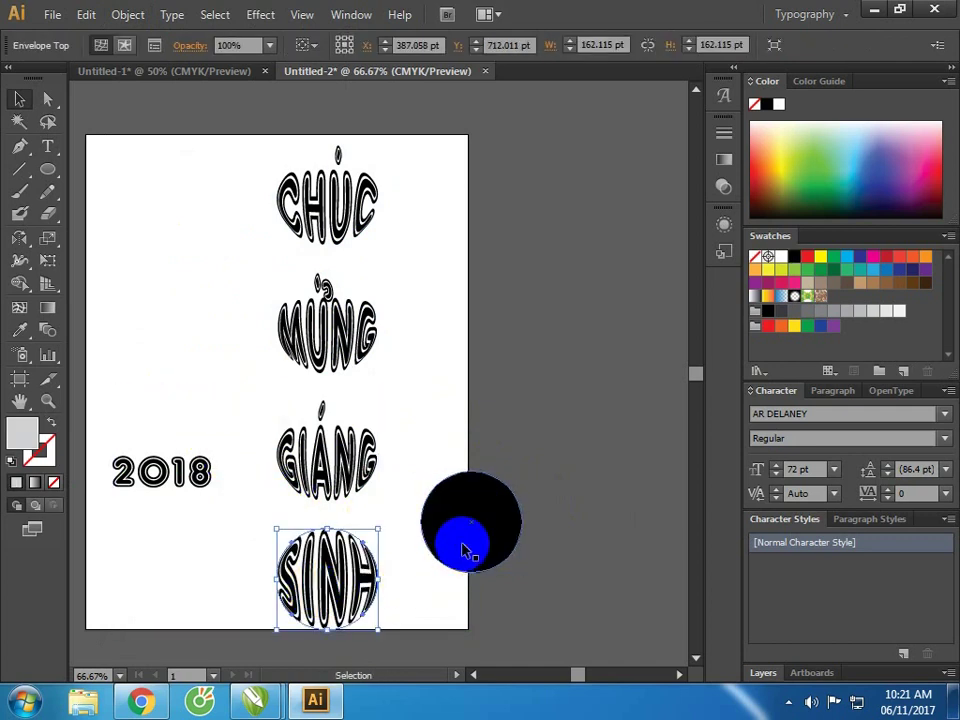
- Warp 2018 into the spare circle with Alt+Ctrl+C
{"action": "left_click", "coordinate": [467, 550]}
{"action": "left_click", "coordinate": [212, 483], "text": "shift"}
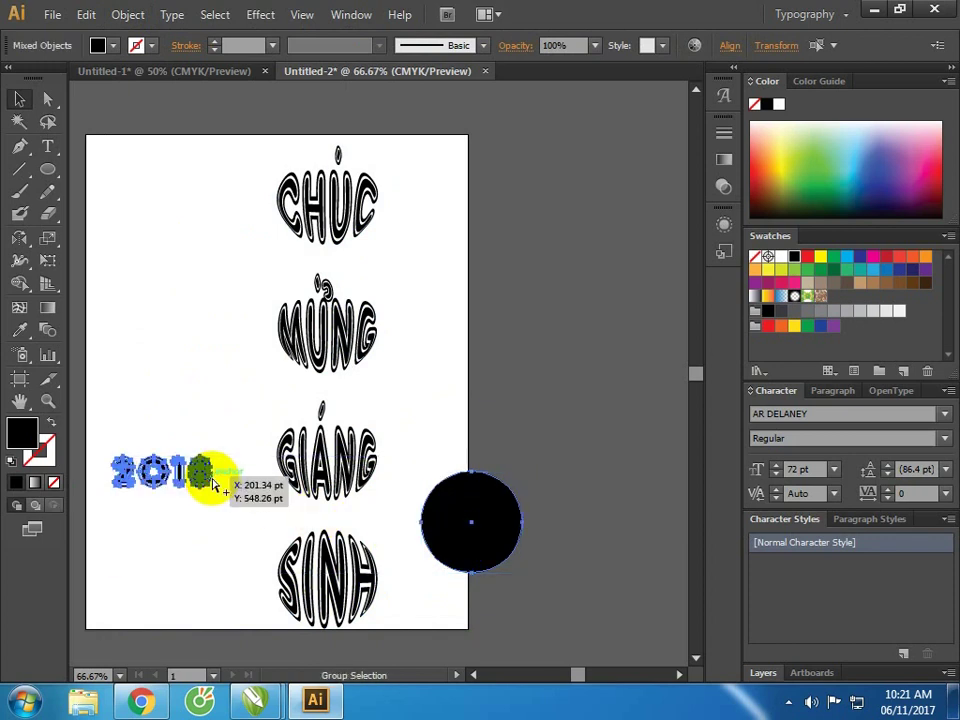
{"action": "key", "text": "ctrl+alt+c"}
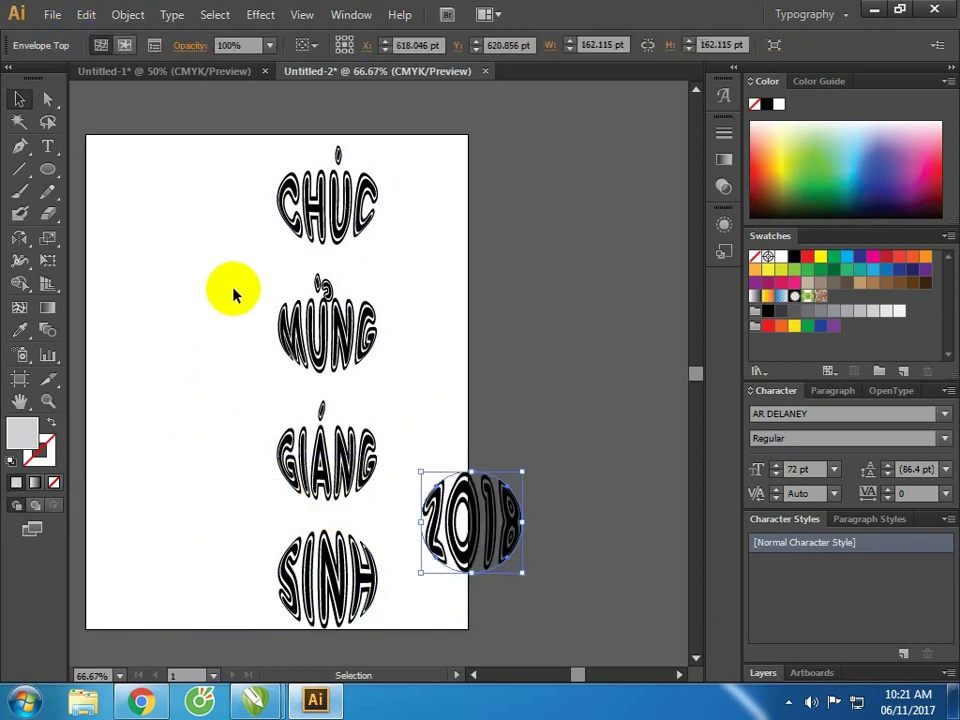
{"action": "scroll", "coordinate": [290, 320], "scroll_direction": "down", "scroll_amount": 1}
{"action": "left_click_drag", "start_coordinate": [489, 484], "coordinate": [398, 628]}
- Put 2018 under SINH, shrink and move the column left, then center-align and vertically distribute it
{"action": "left_click_drag", "start_coordinate": [253, 118], "coordinate": [470, 600]}
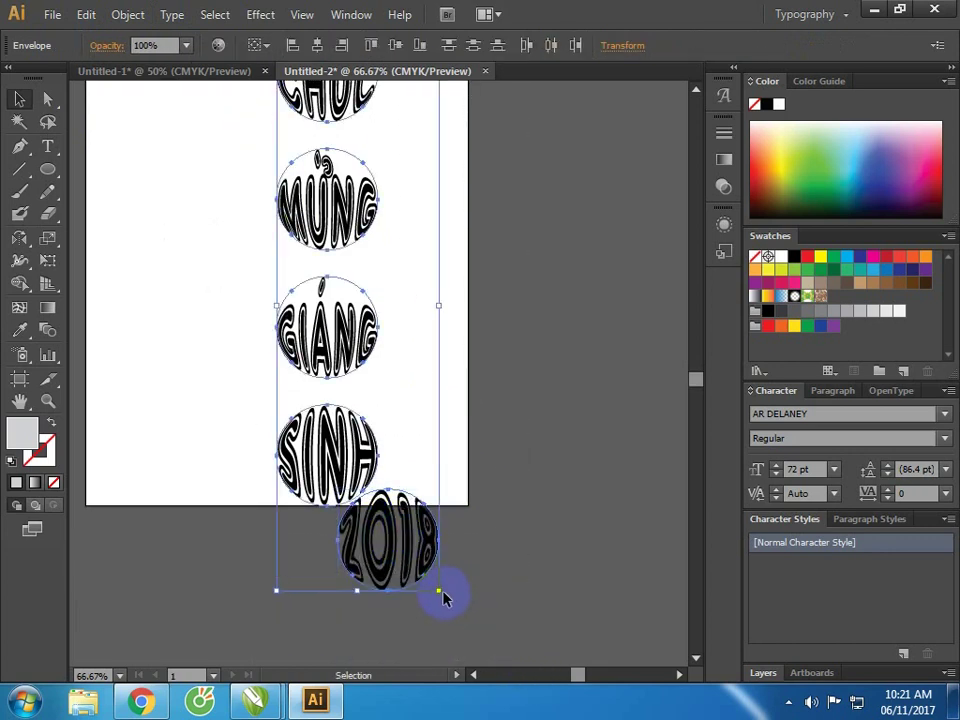
{"action": "left_click_drag", "start_coordinate": [437, 592], "coordinate": [360, 360]}
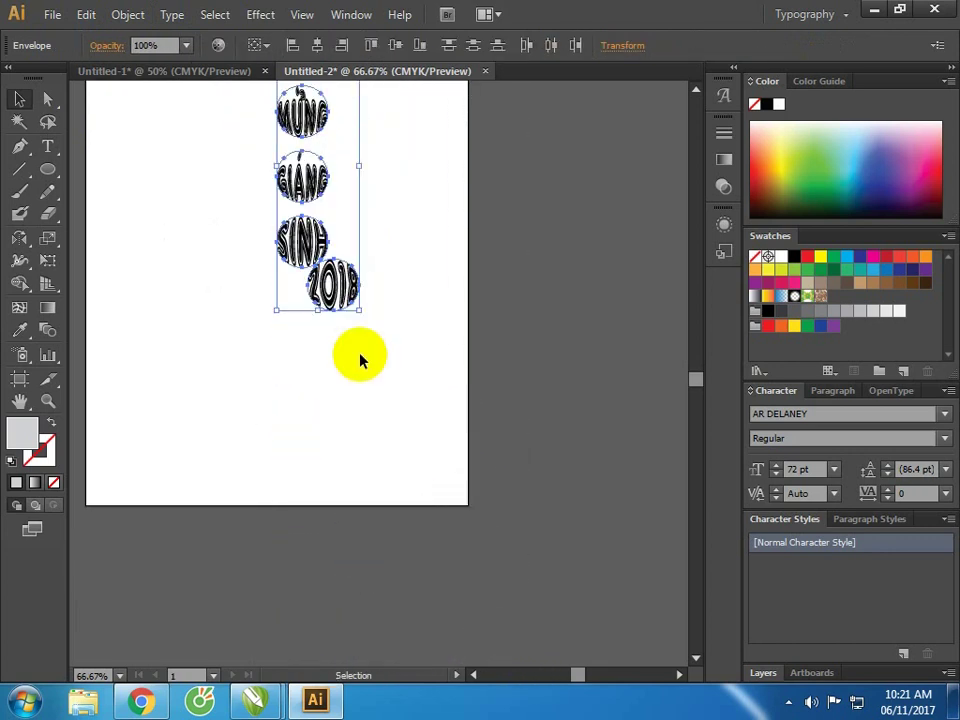
{"action": "left_click_drag", "start_coordinate": [276, 280], "coordinate": [156, 315]}
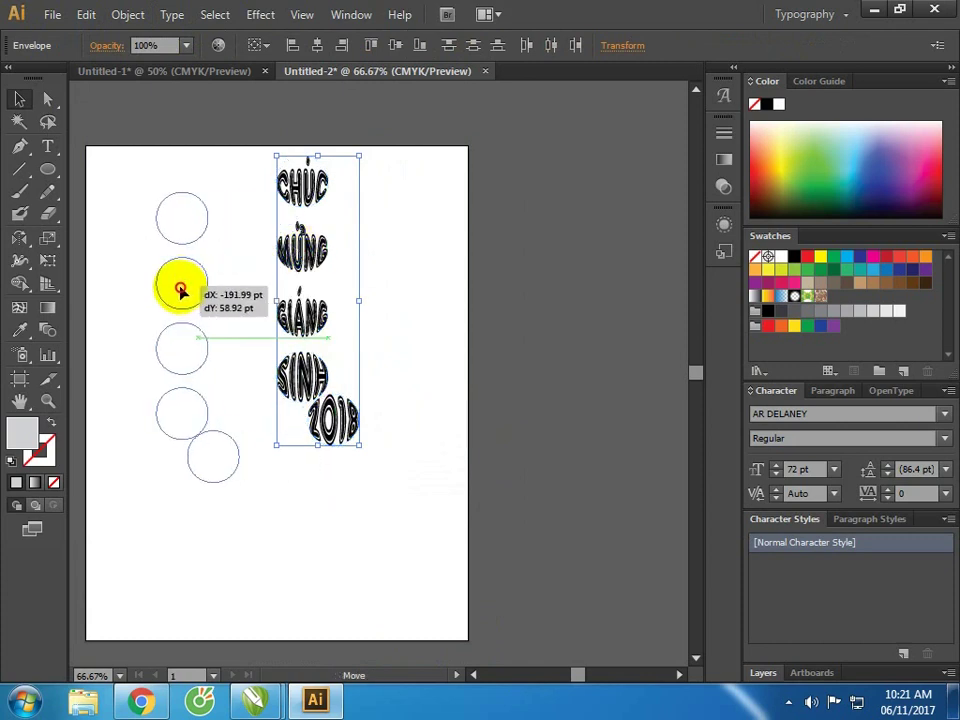
{"action": "left_click", "coordinate": [293, 45]}
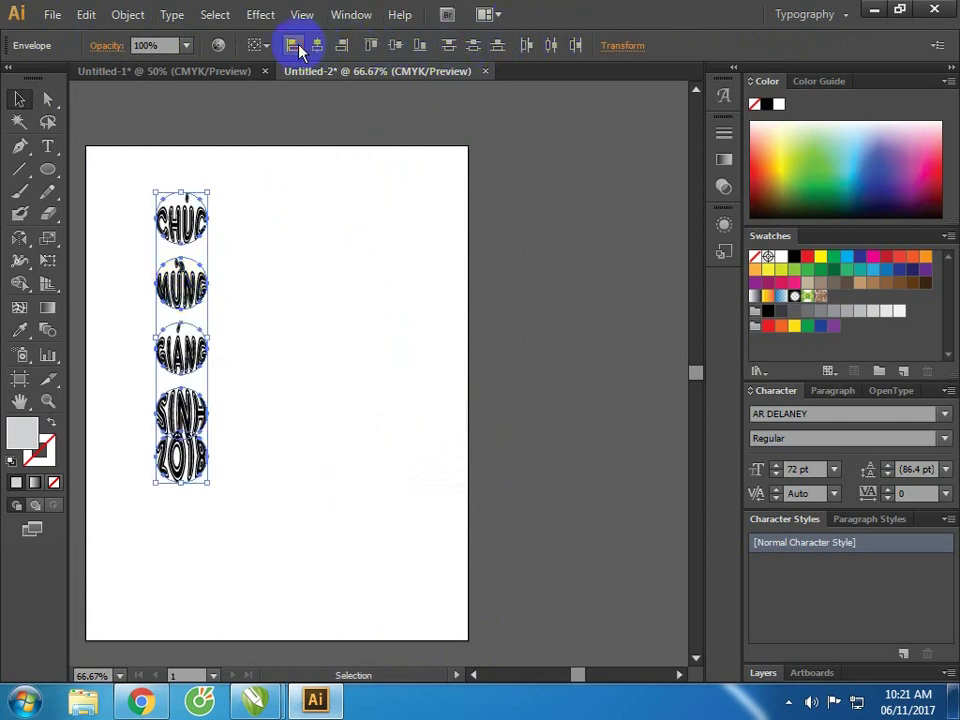
{"action": "left_click", "coordinate": [447, 45]}
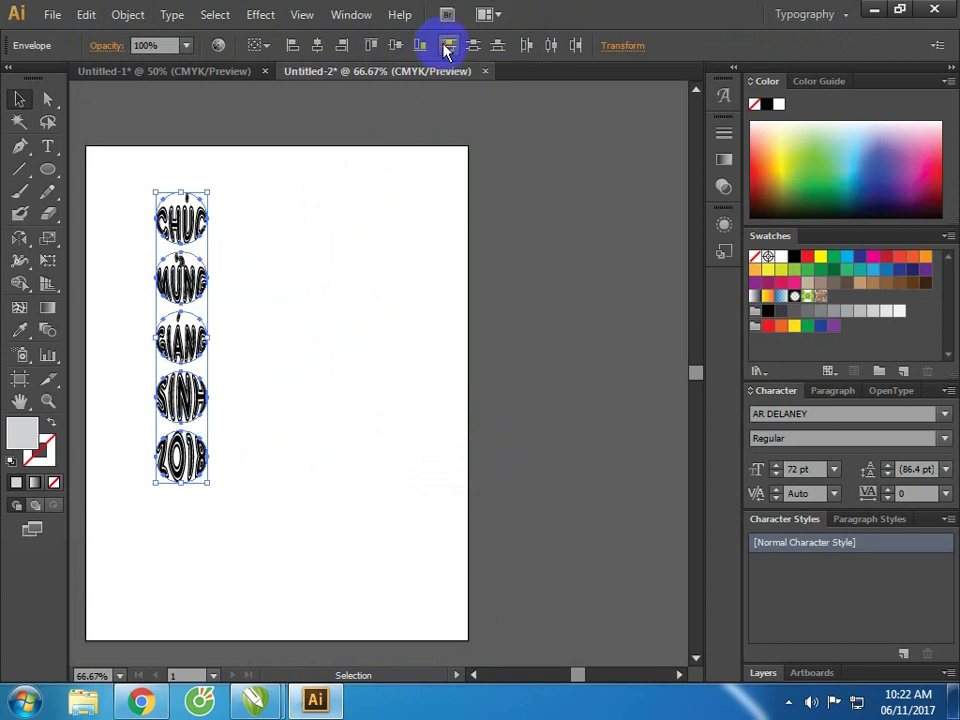
{"action": "left_click", "coordinate": [370, 278]}
{"action": "left_click_drag", "start_coordinate": [148, 167], "coordinate": [311, 482]}
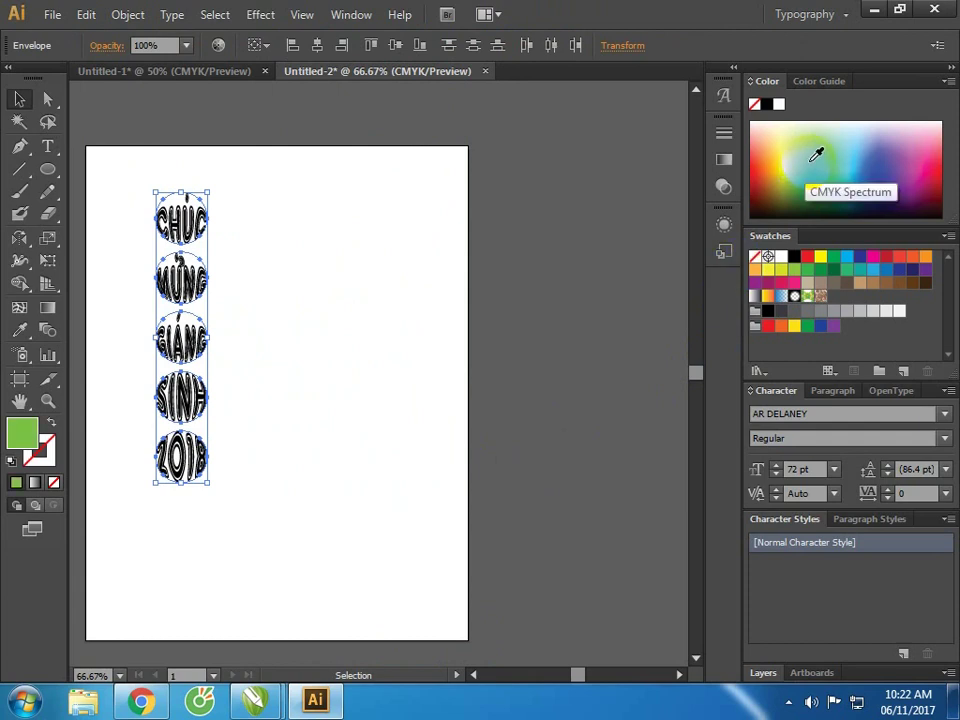
- Expand the five warped words into plain paths (Object and Fill) filled orange
{"action": "left_click", "coordinate": [128, 14]}
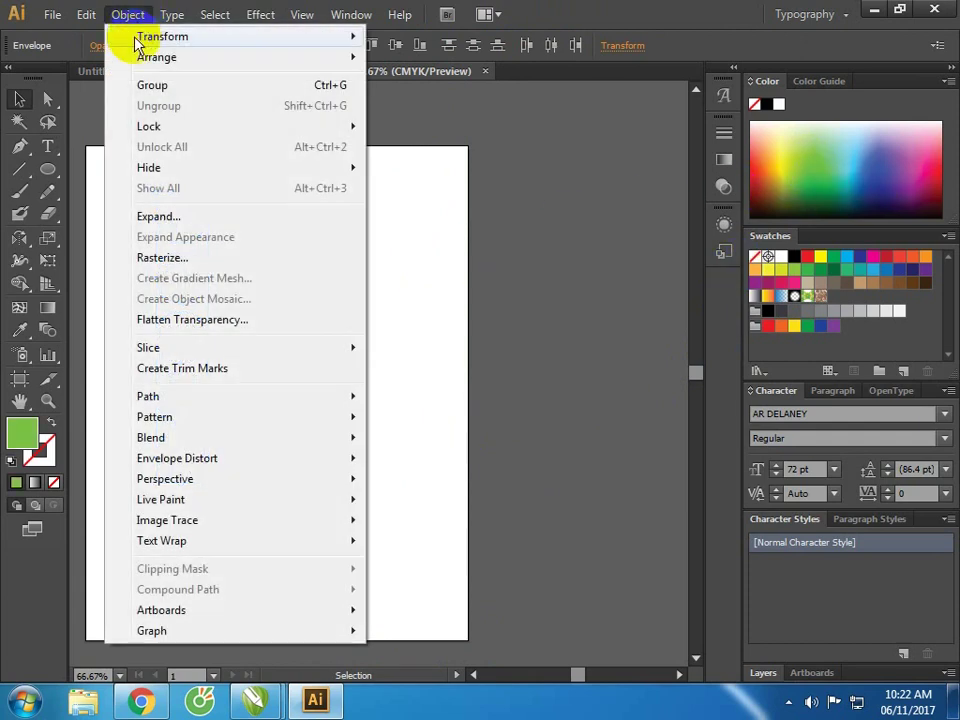
{"action": "left_click", "coordinate": [155, 216]}
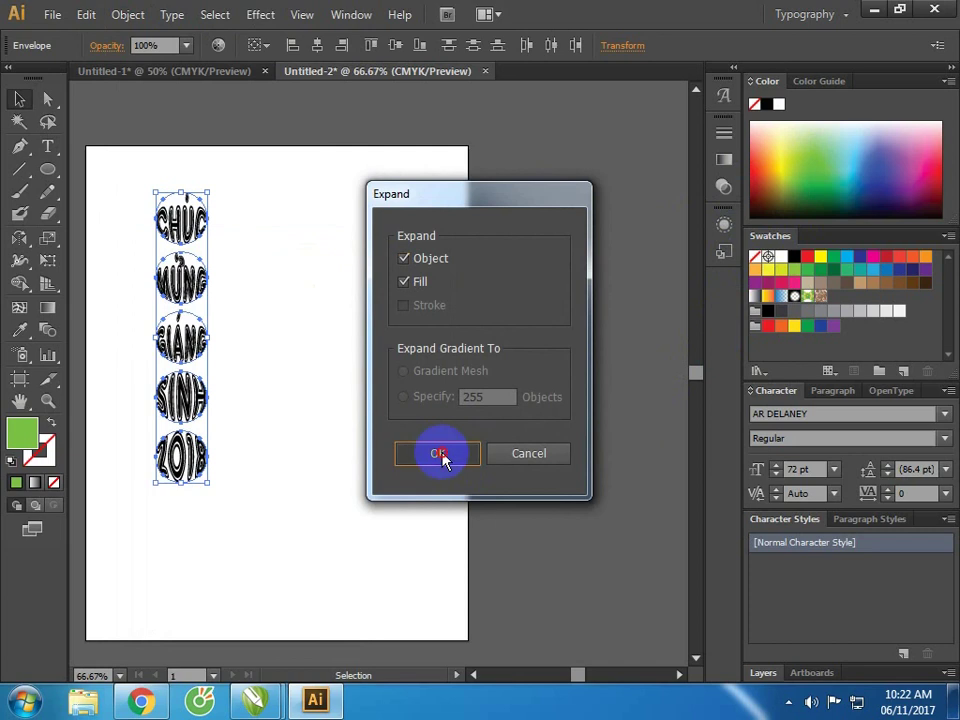
{"action": "left_click", "coordinate": [440, 455]}
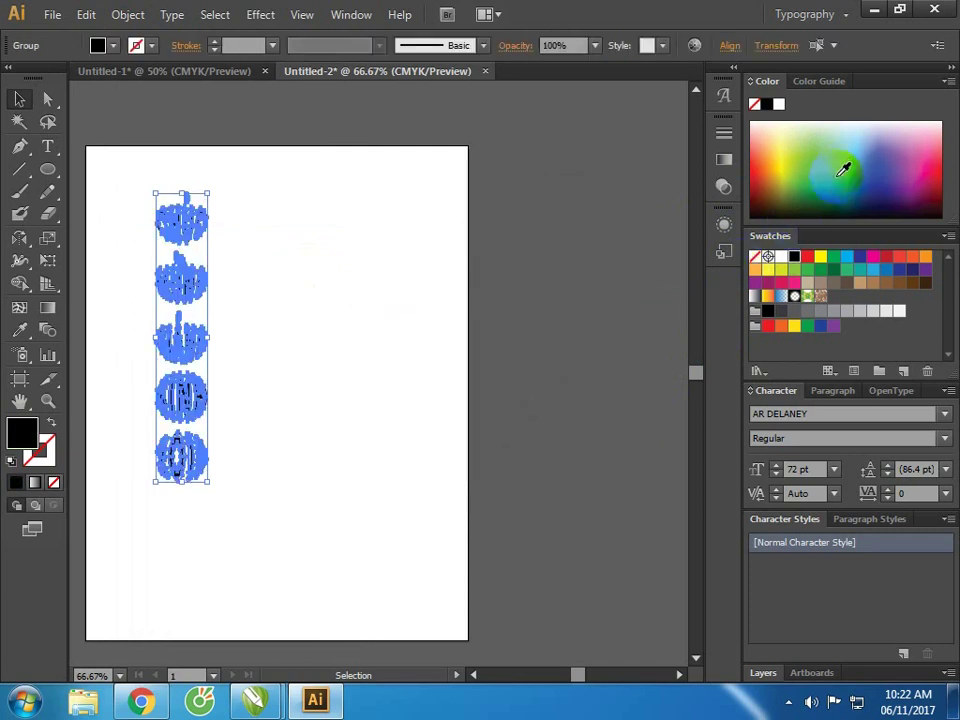
{"action": "left_click", "coordinate": [355, 292]}
{"action": "left_click_drag", "start_coordinate": [137, 167], "coordinate": [336, 495]}
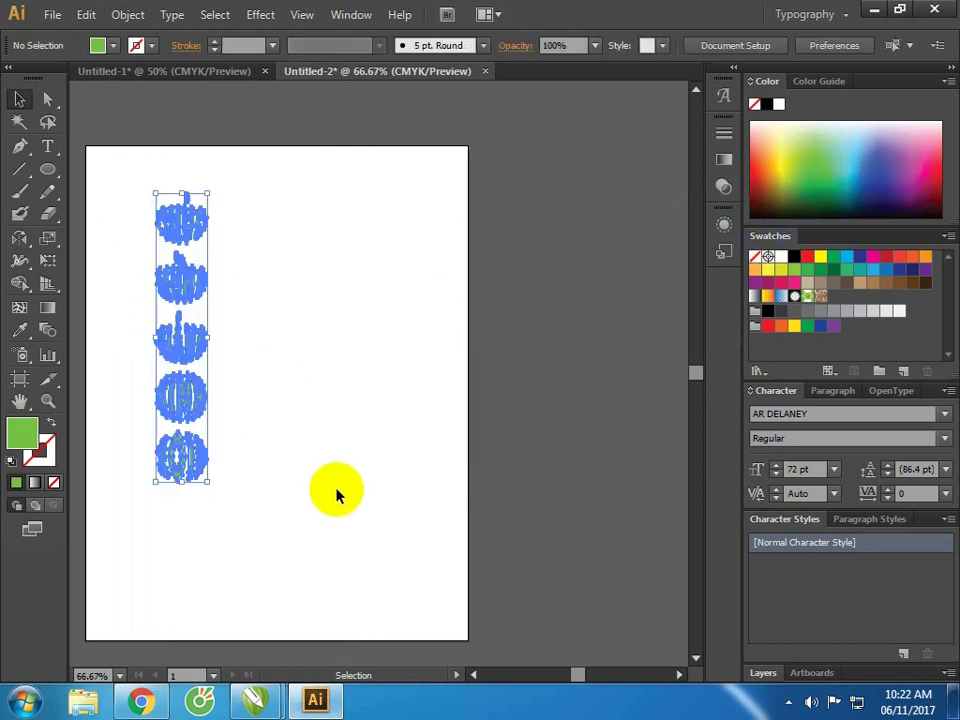
{"action": "left_click", "coordinate": [411, 308]}
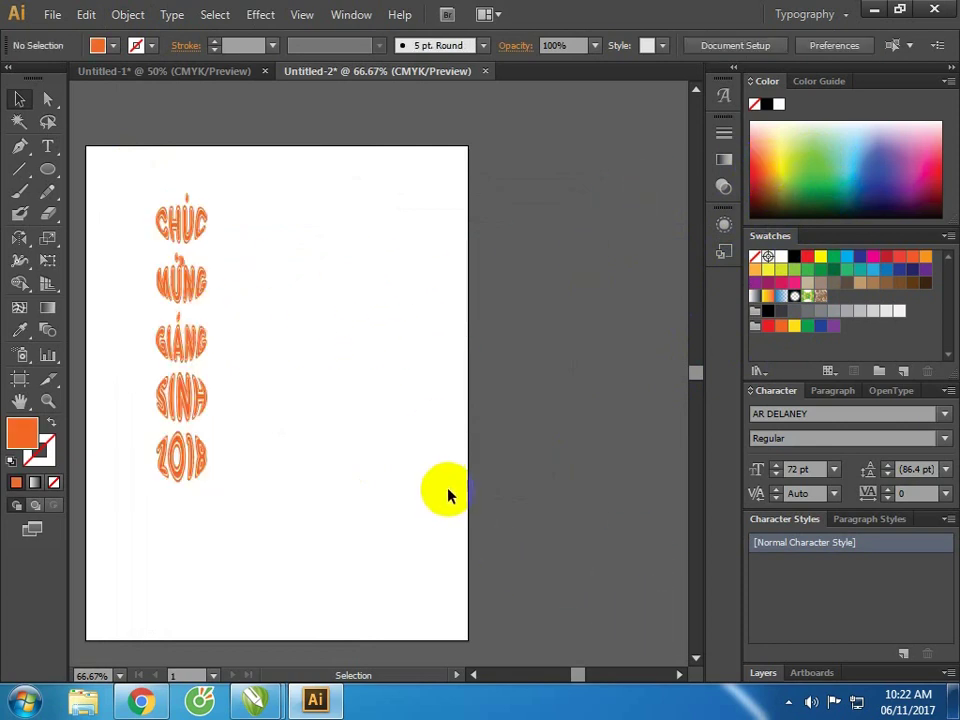